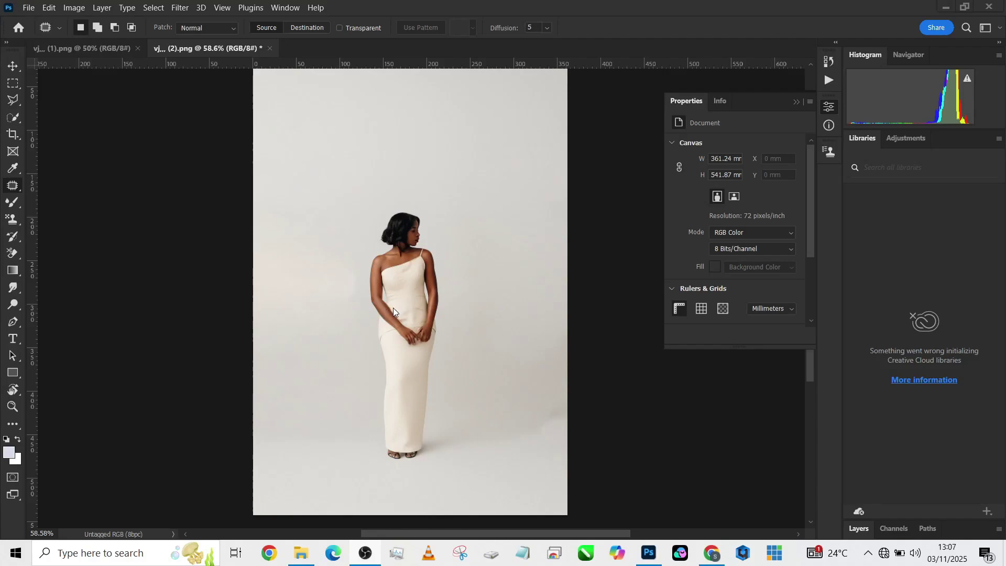
Reset the Photography workspace so the Layers panel is visible.
click(987, 27)
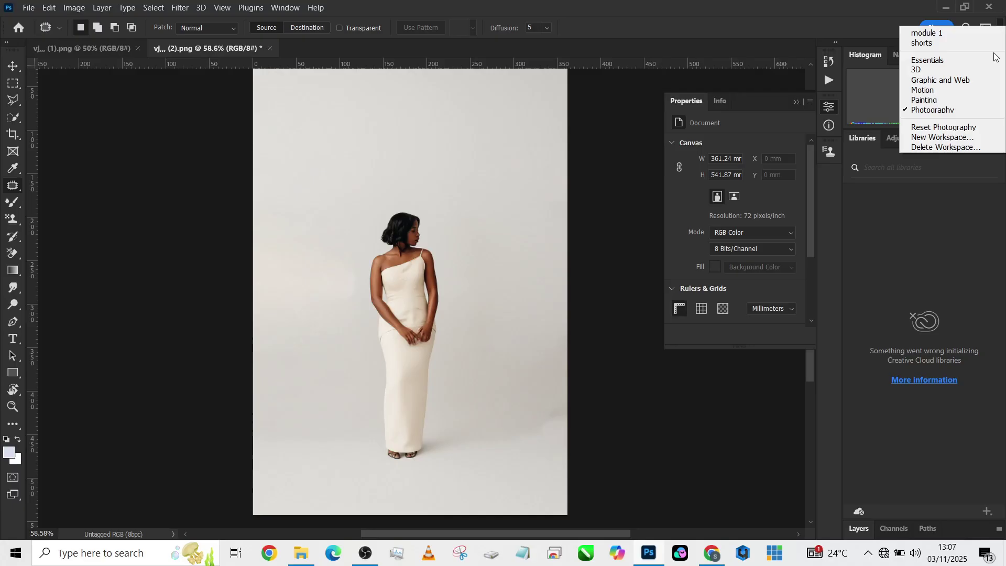
click(969, 128)
scroll(523, 318, up, 1)
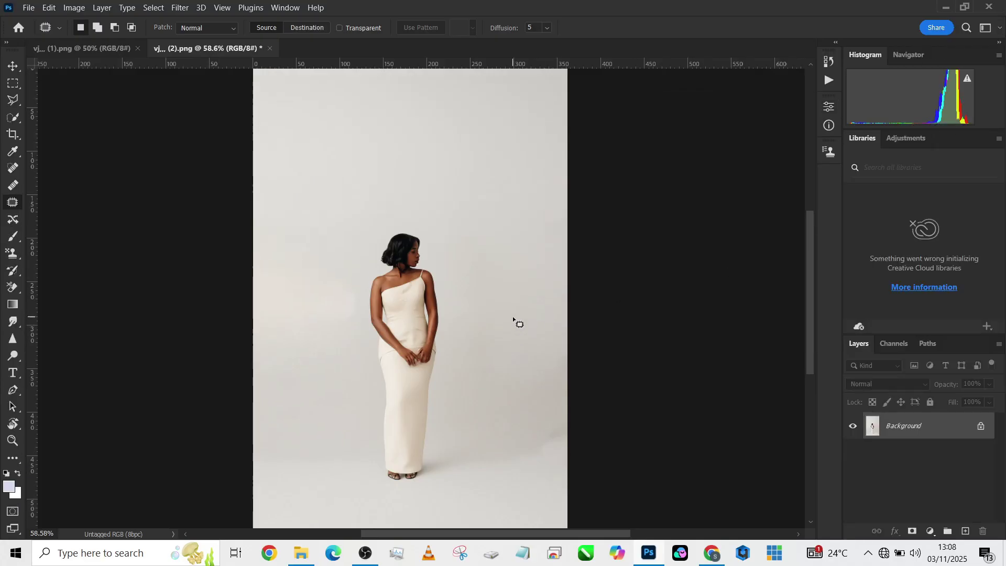
Compare the blossom-tree backdrop with the woman-in-dress photo, ending on vj... (2).png.
click(105, 47)
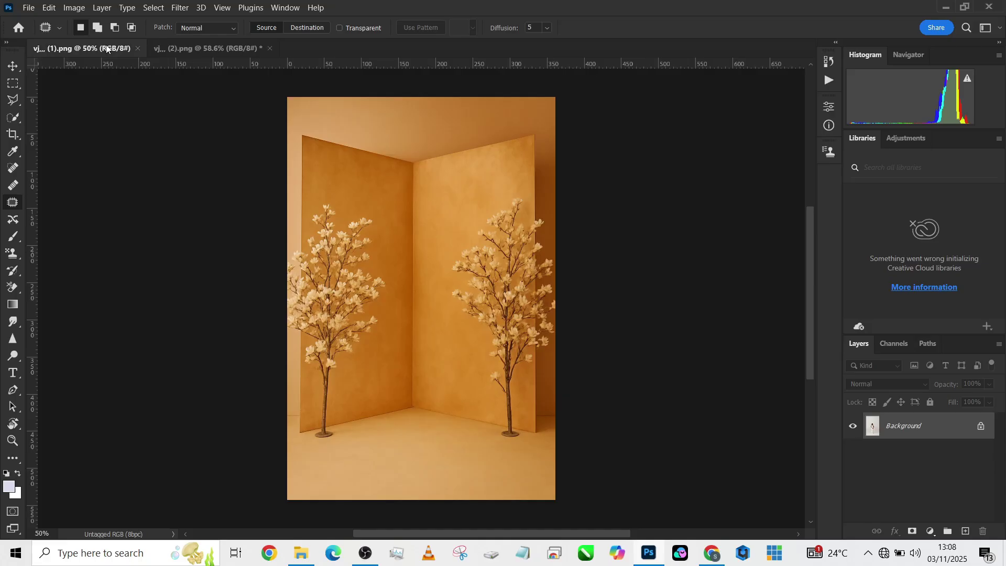
click(189, 46)
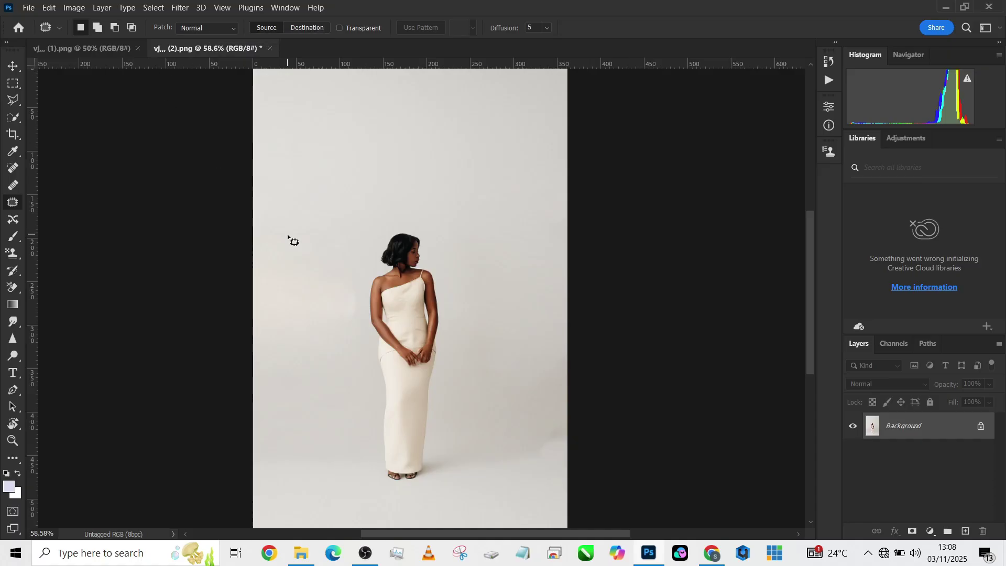
click(115, 50)
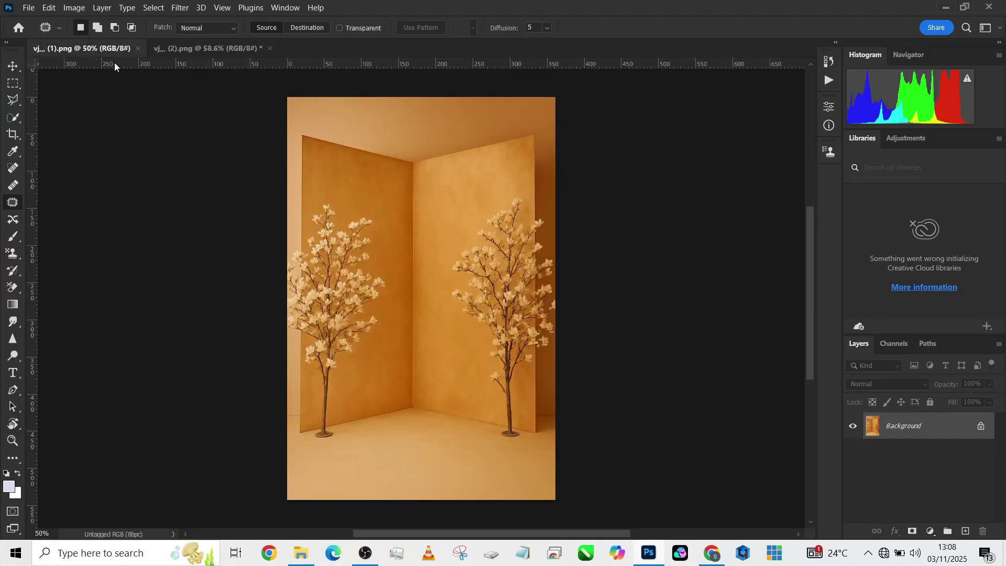
click(234, 49)
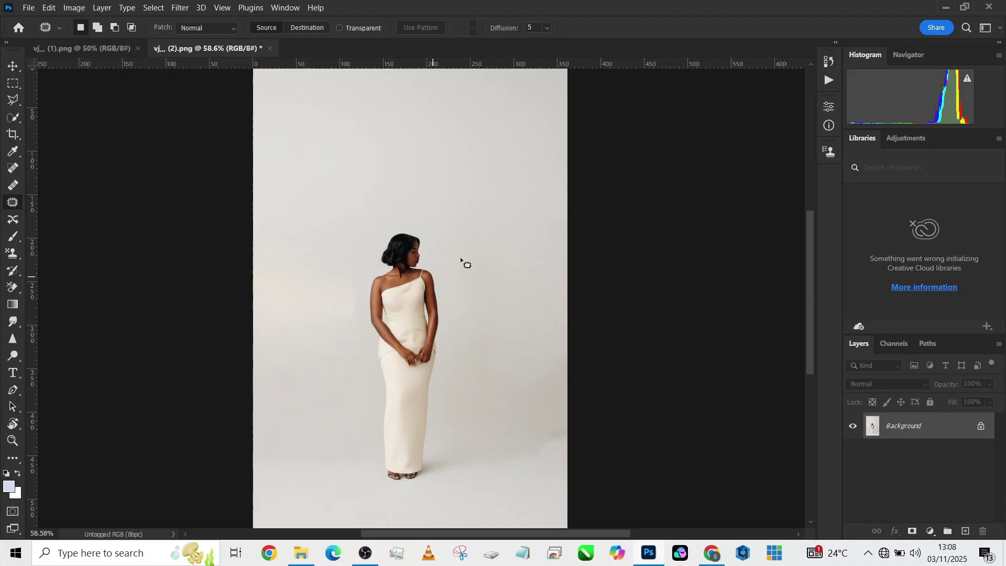
click(90, 47)
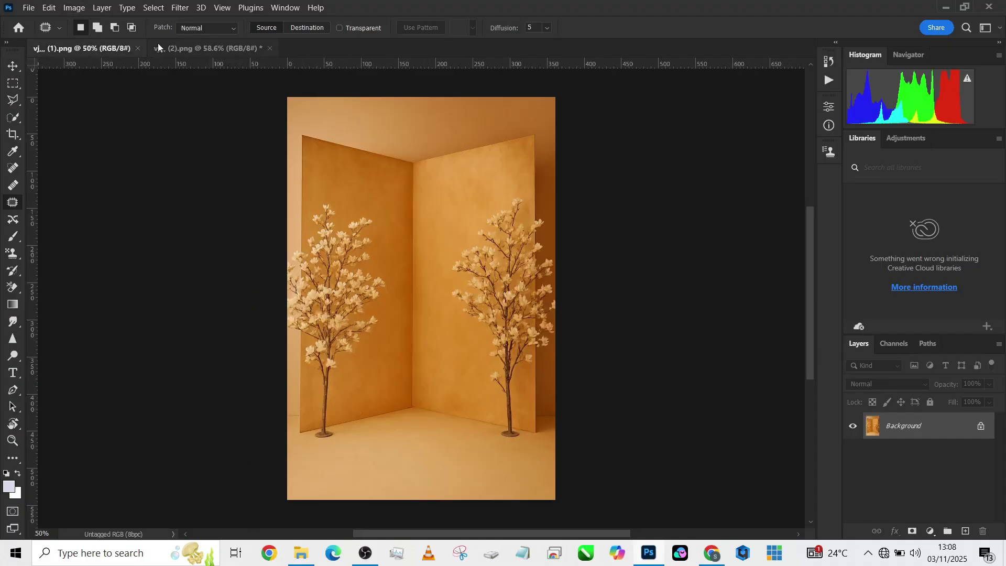
click(188, 52)
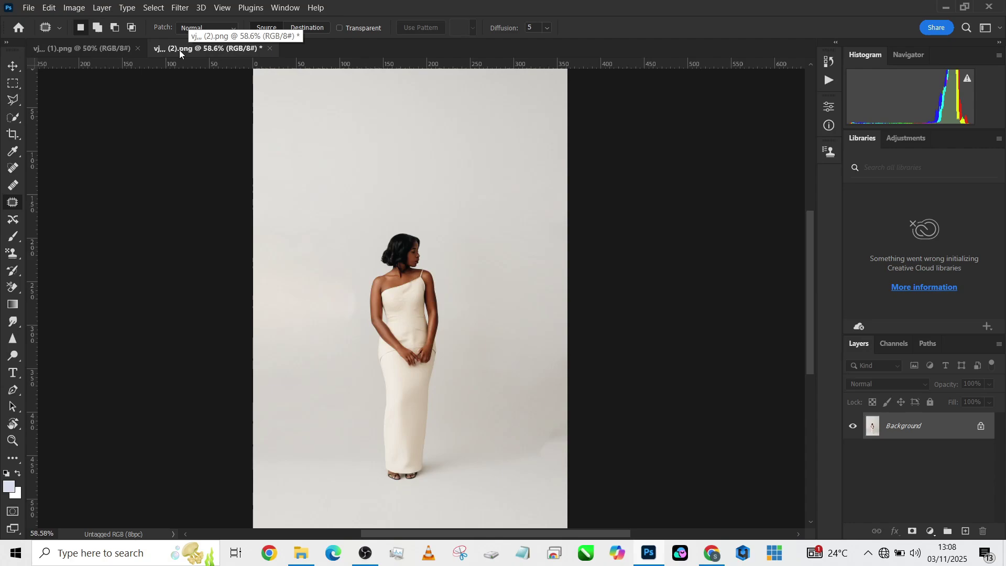
click(105, 48)
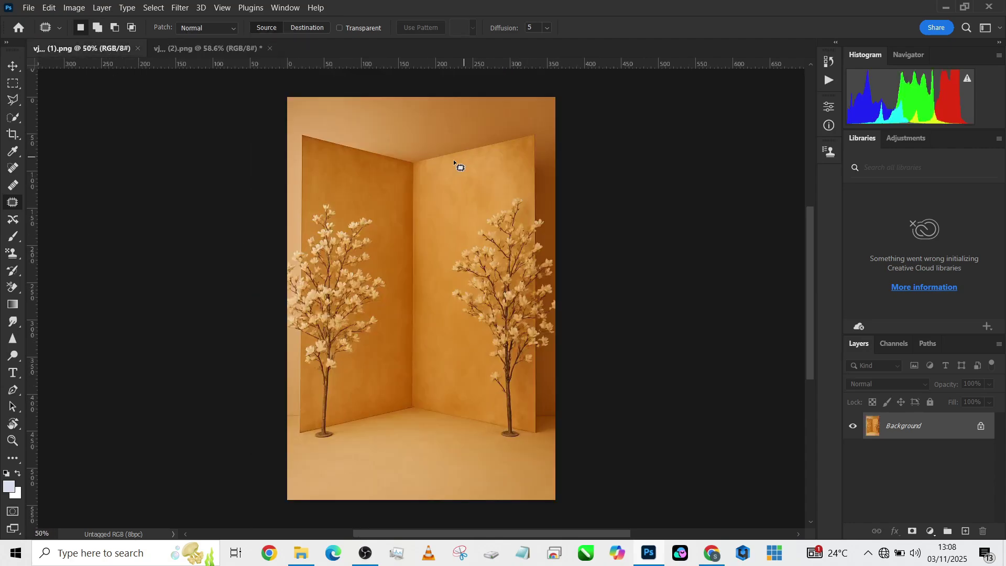
click(213, 50)
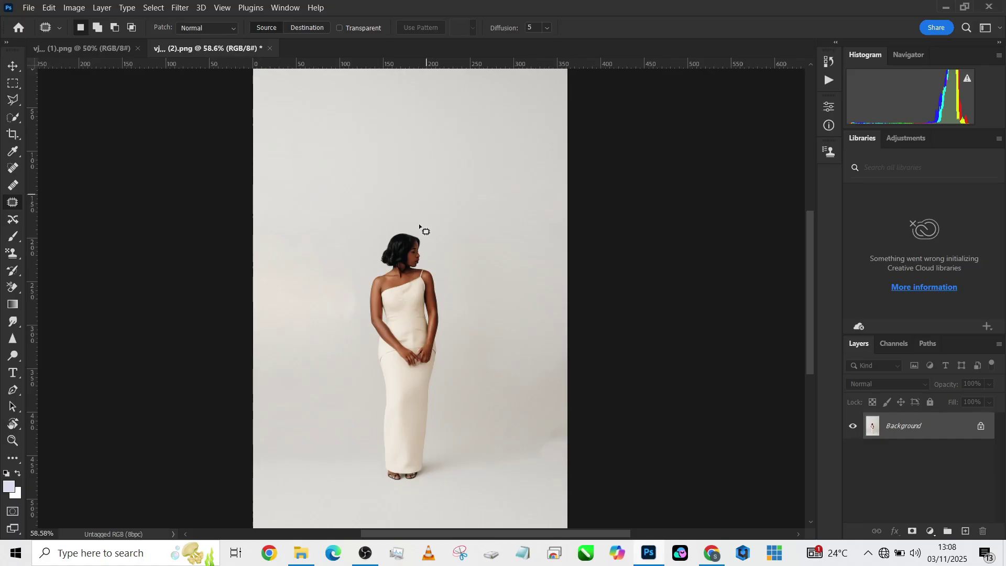
Select the woman with Select Subject, then invert the selection to the grey backdrop.
click(13, 117)
click(376, 30)
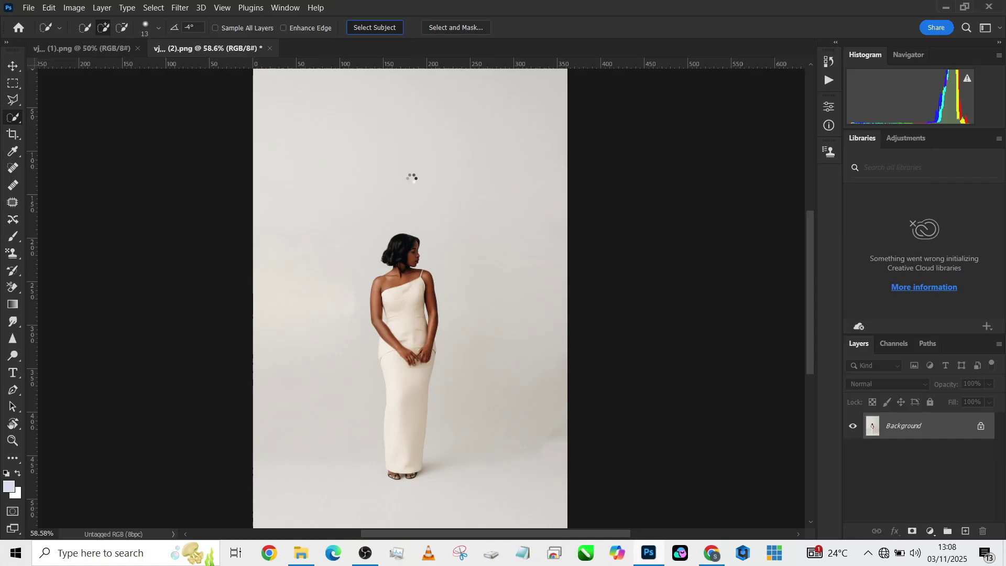
right_click(426, 346)
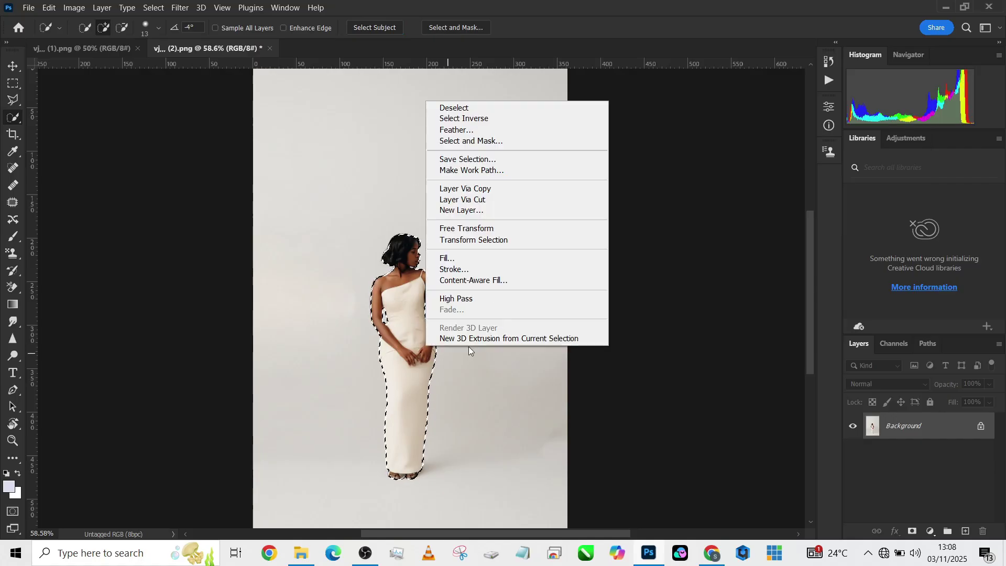
click(500, 118)
Duplicate the Background layer and cut the selected backdrop onto its own layer.
scroll(398, 314, down, 3)
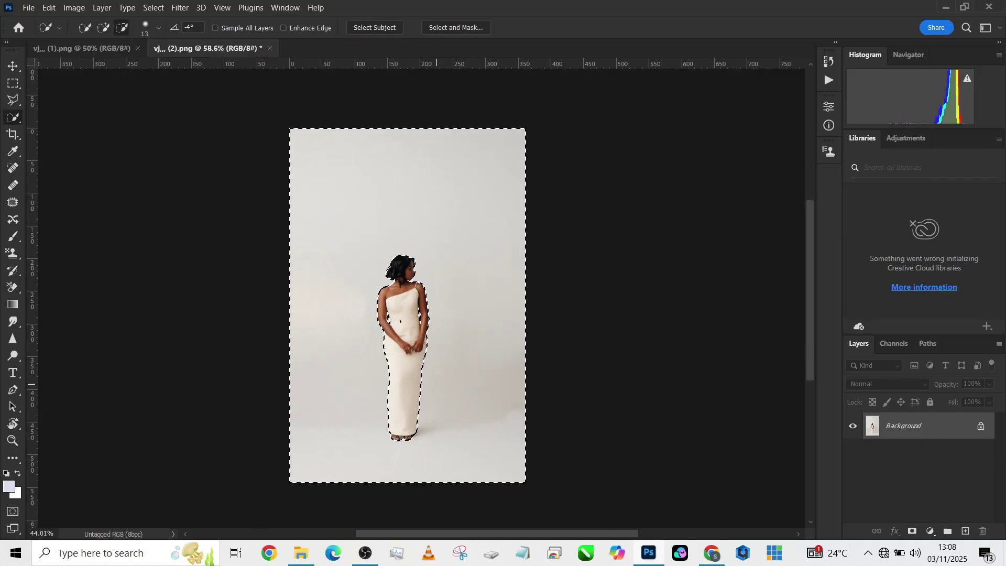
drag(912, 426, 969, 531)
right_click(483, 360)
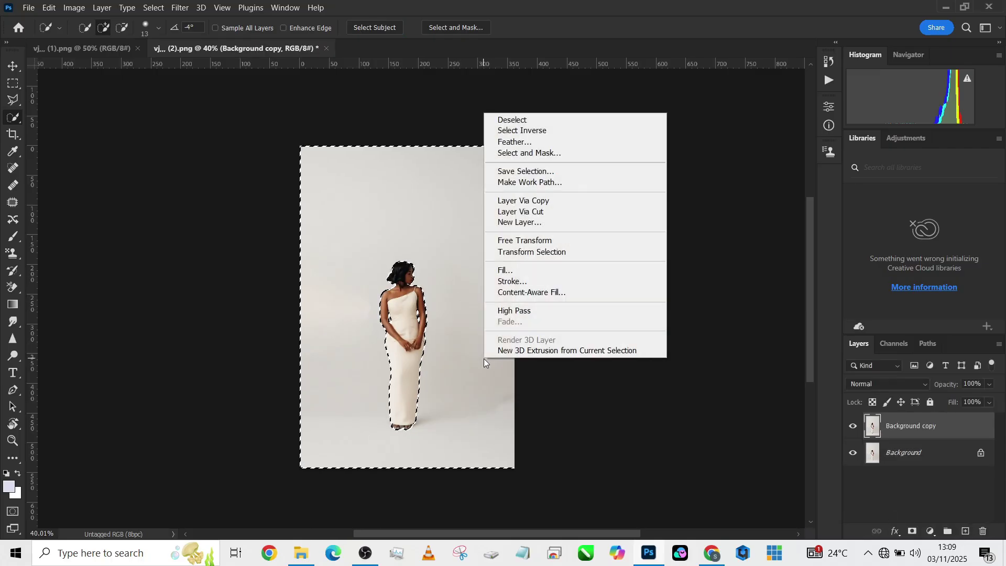
click(545, 213)
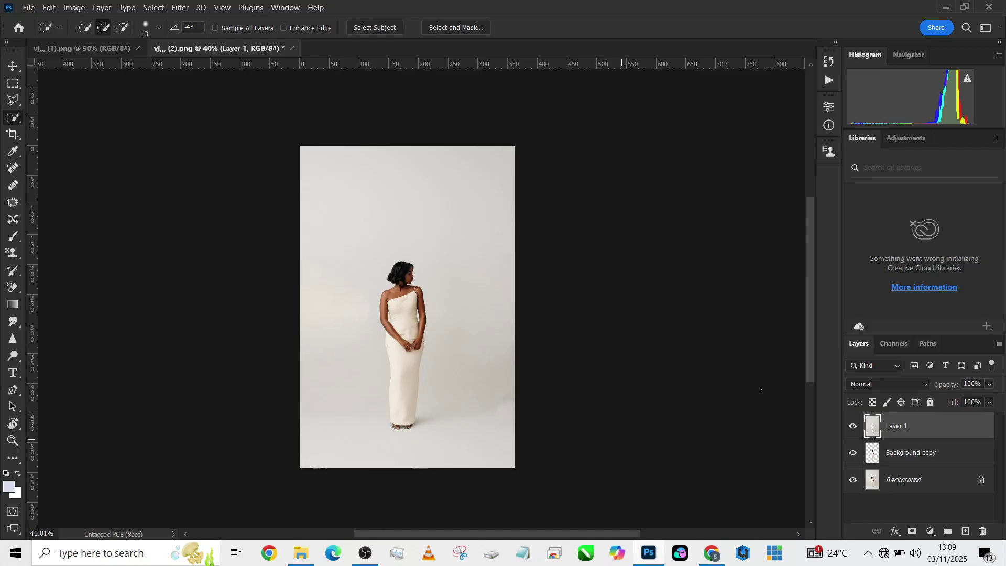
Move Background copy above Layer 1 and make Layer 1 active.
drag(918, 457, 922, 419)
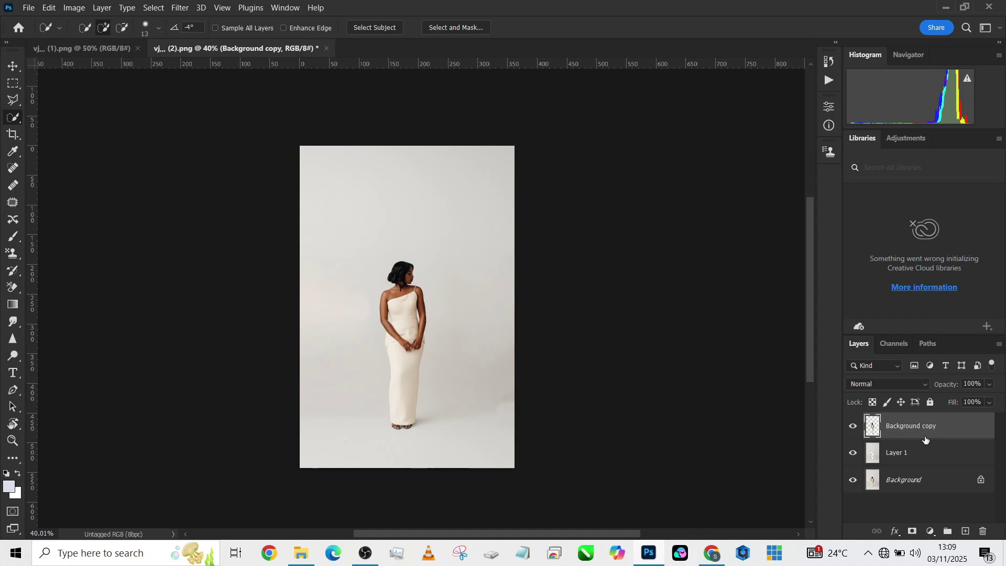
click(921, 455)
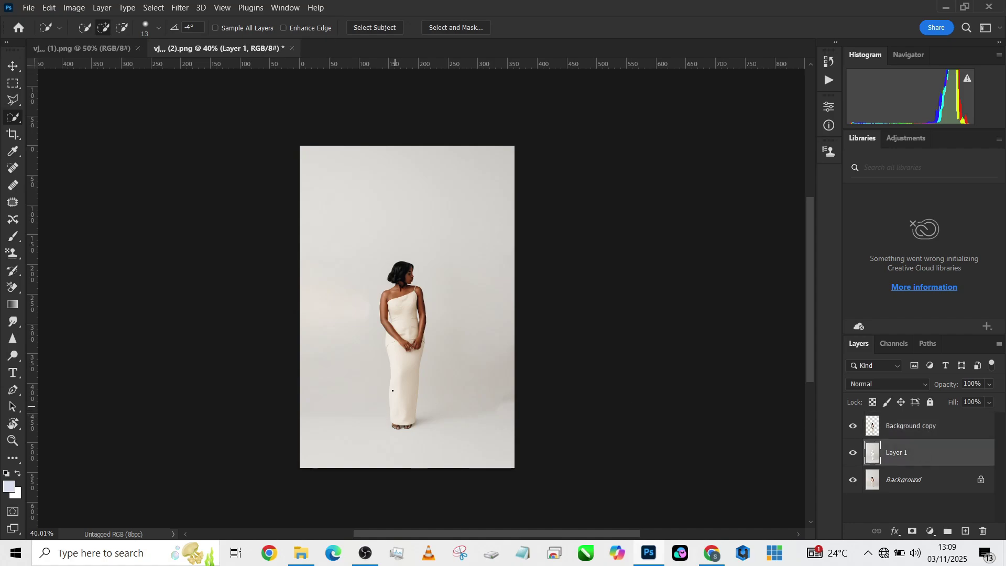
scroll(392, 390, up, 3)
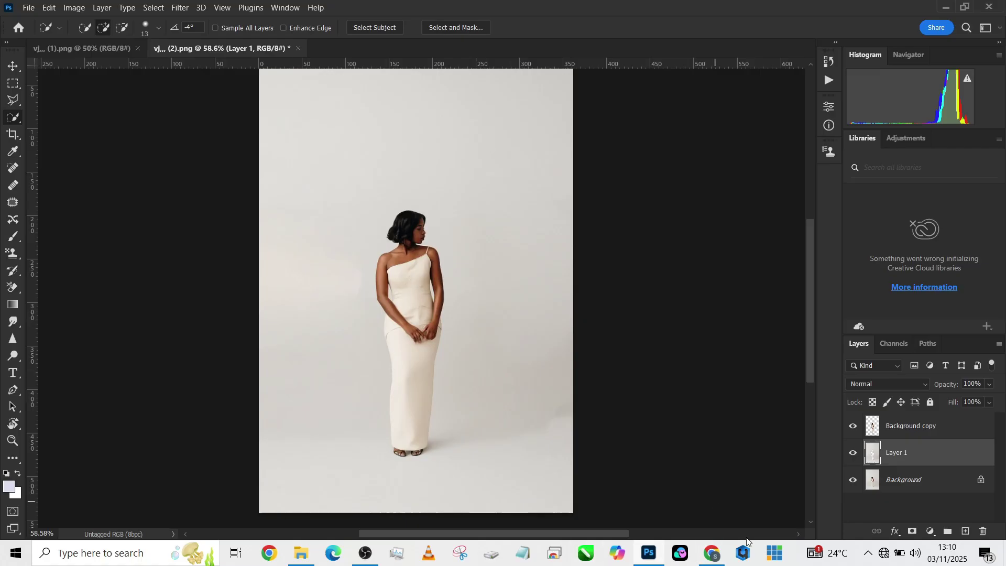
Add a #636364 Solid Color fill layer set to Multiply at 51% opacity.
click(931, 532)
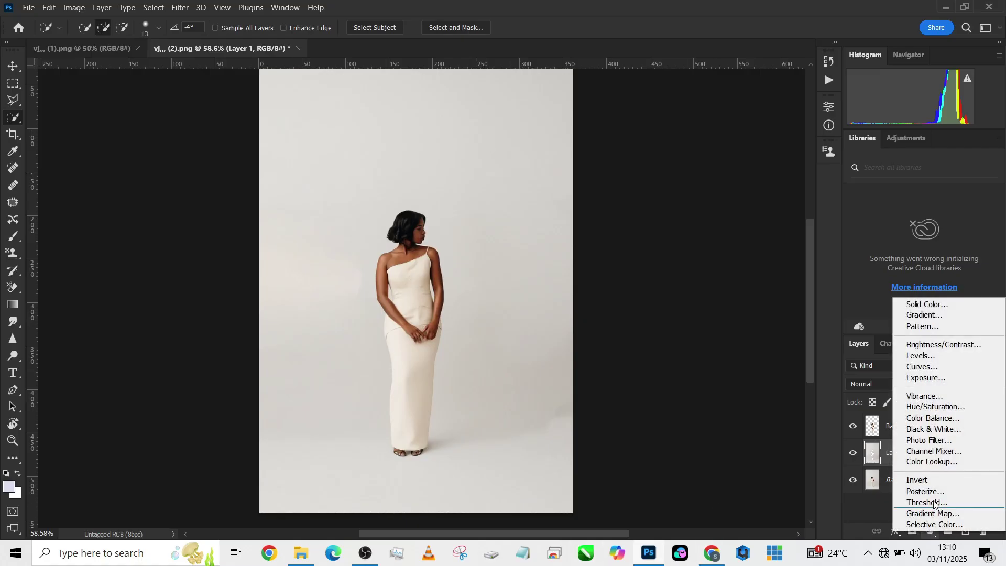
click(929, 306)
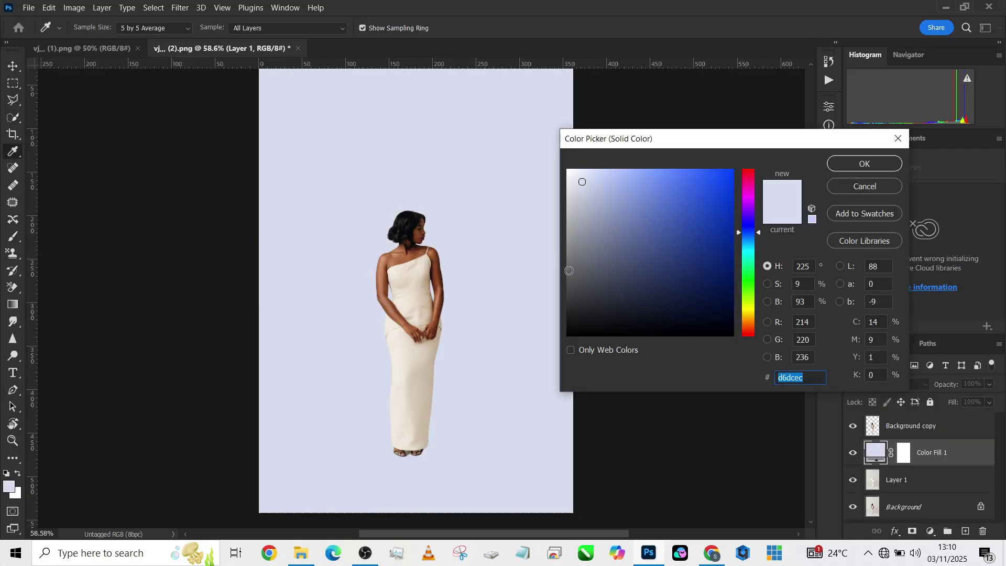
click(570, 271)
click(866, 164)
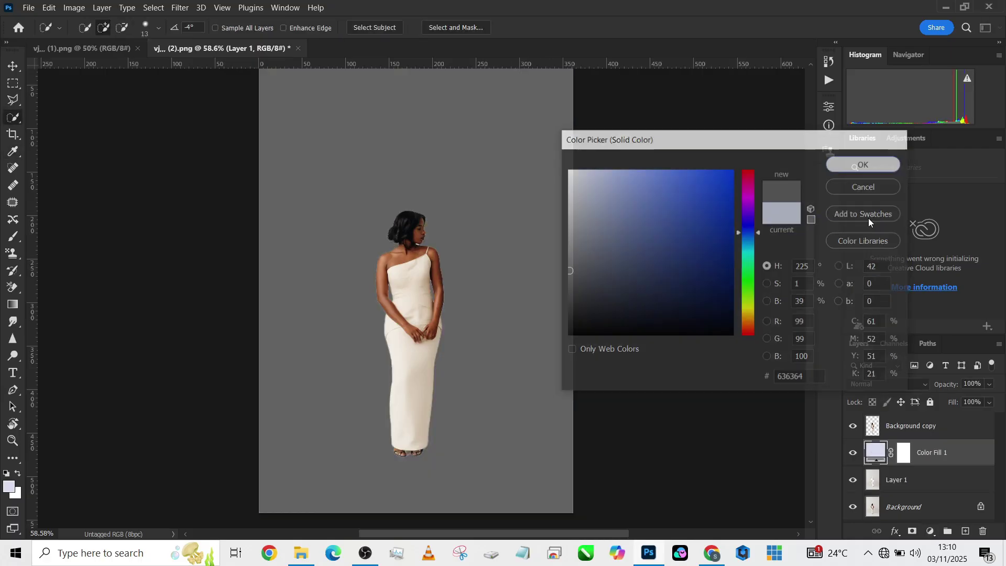
click(902, 385)
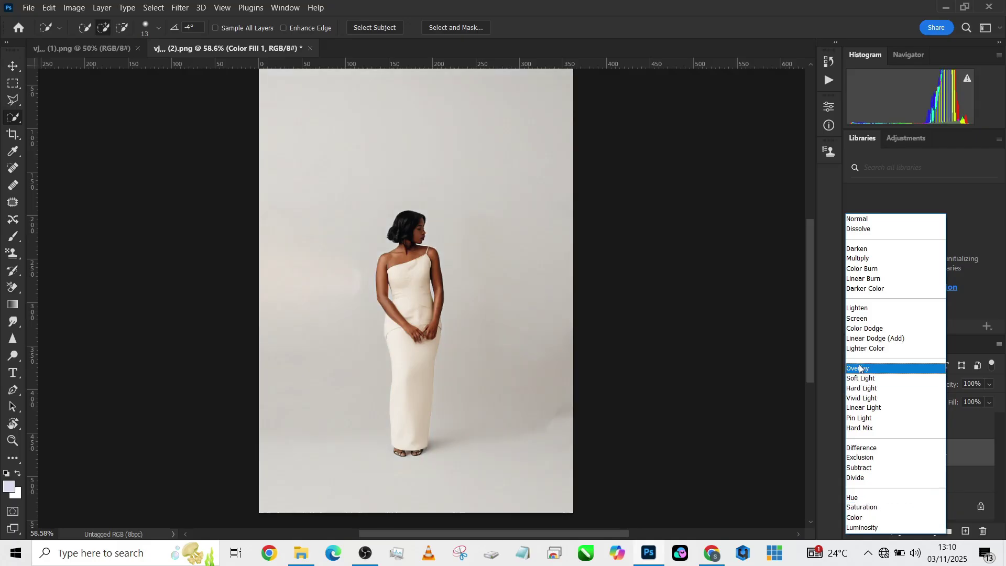
click(860, 258)
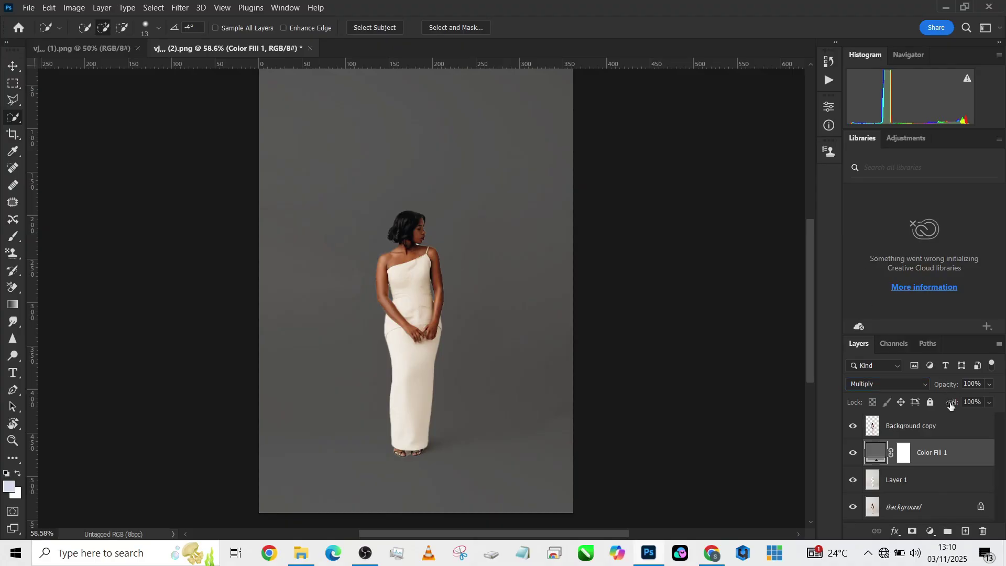
click(990, 384)
drag(994, 399, 974, 402)
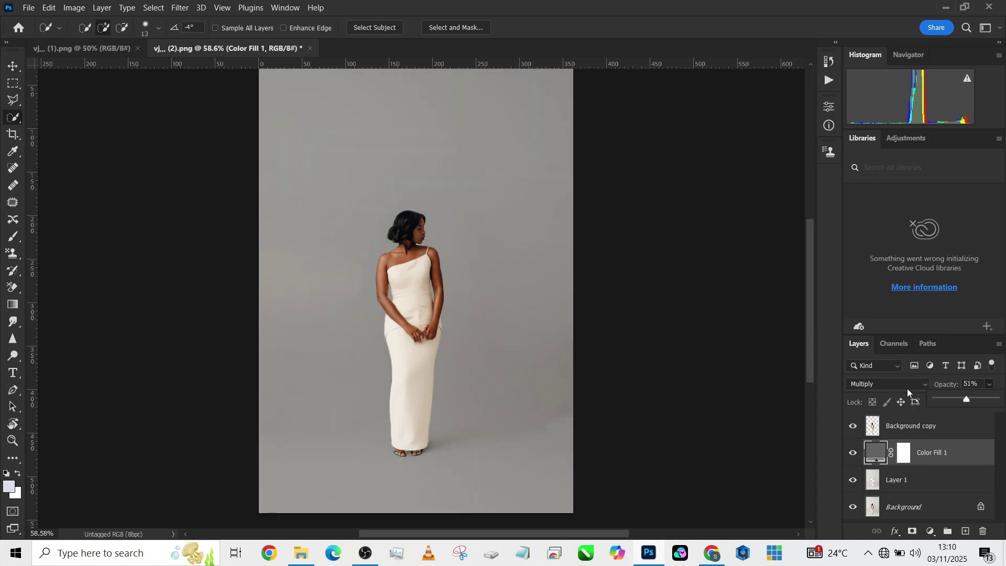
Unlock the blossom-tree backdrop and move it into the woman's document behind her.
click(111, 50)
click(981, 426)
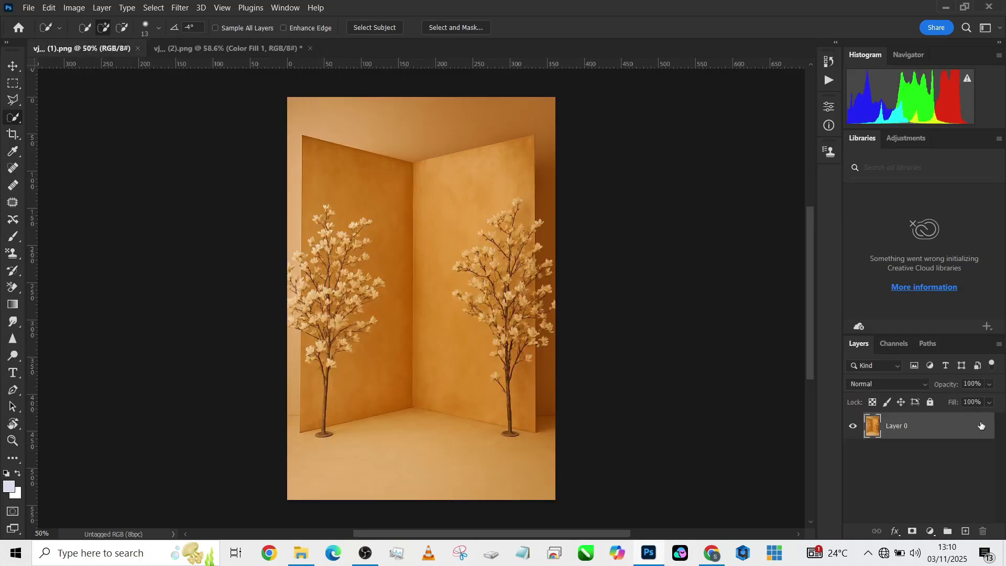
key(v)
drag(461, 300, 398, 293)
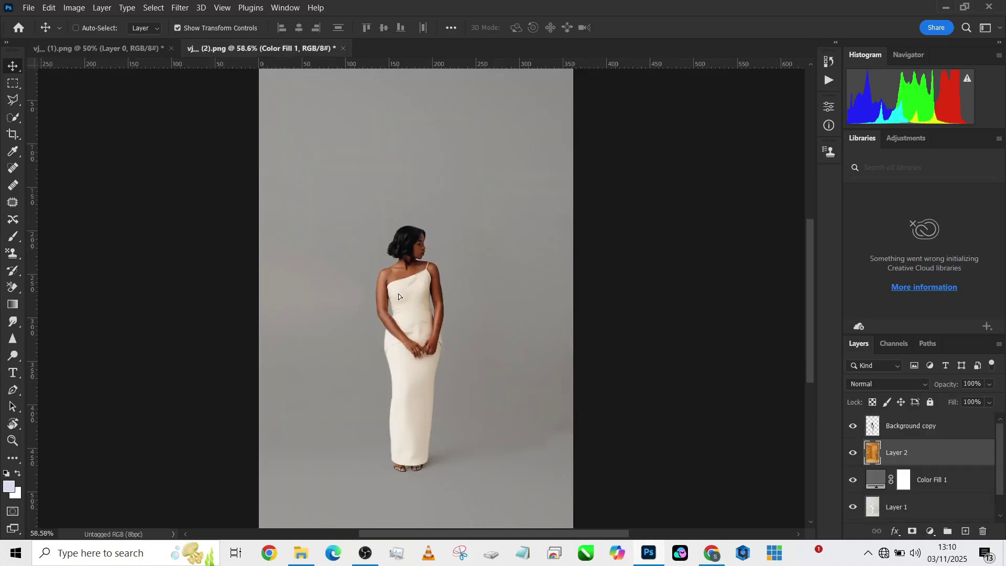
drag(496, 285, 507, 270)
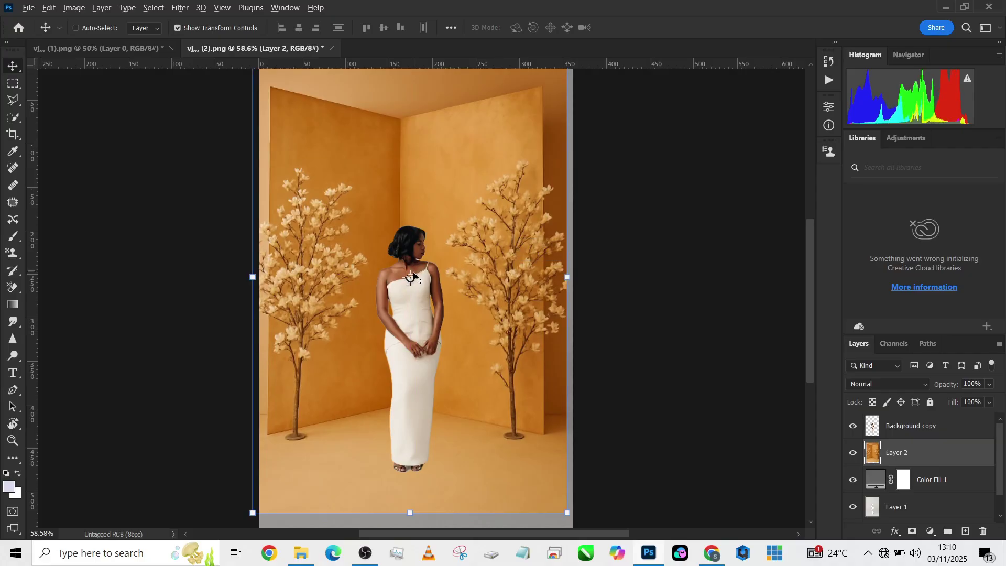
Free-transform the backdrop to about 106.97% so it fills the canvas, and commit.
key(ctrl+t)
drag(406, 266, 406, 266)
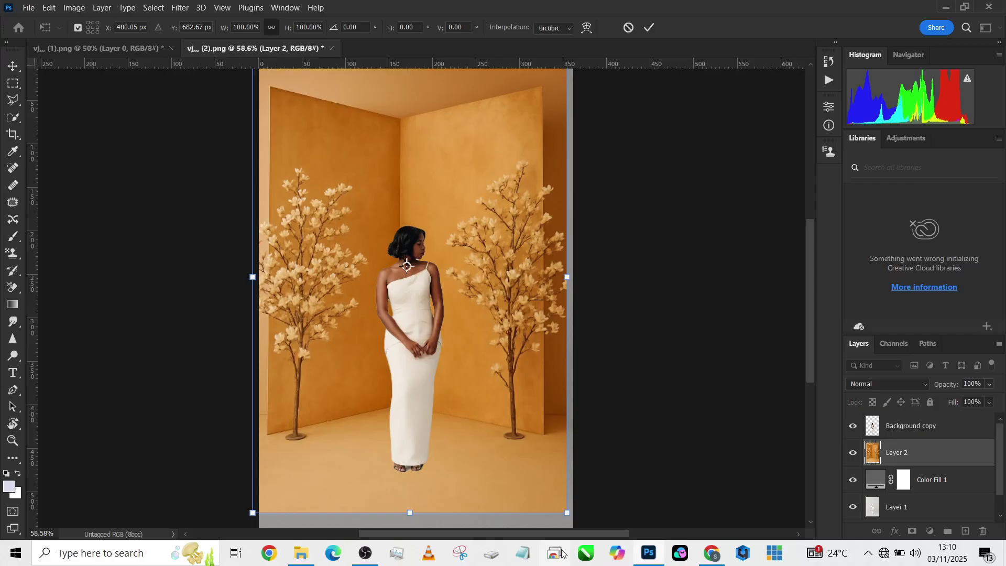
drag(569, 513, 577, 419)
drag(544, 372, 552, 465)
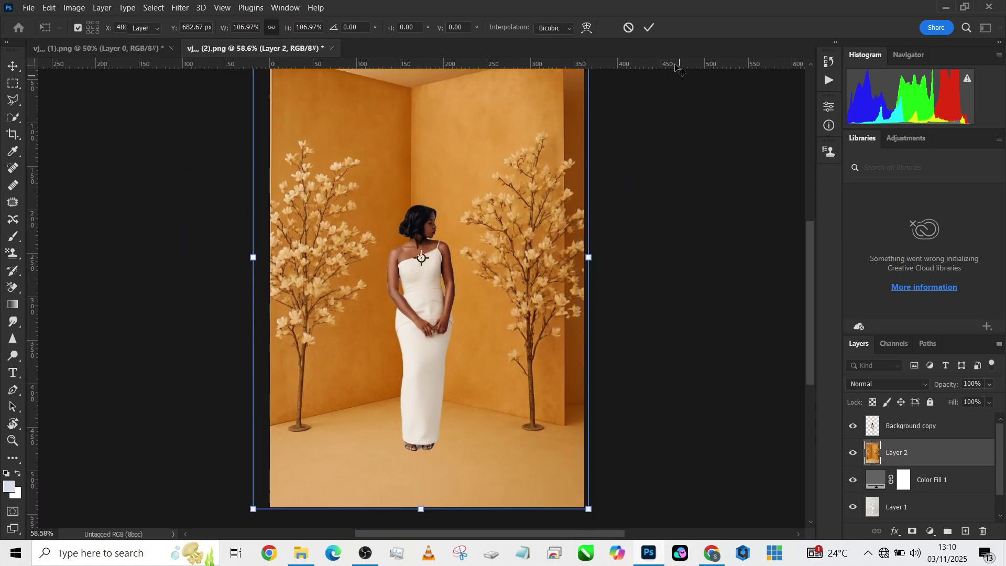
click(650, 27)
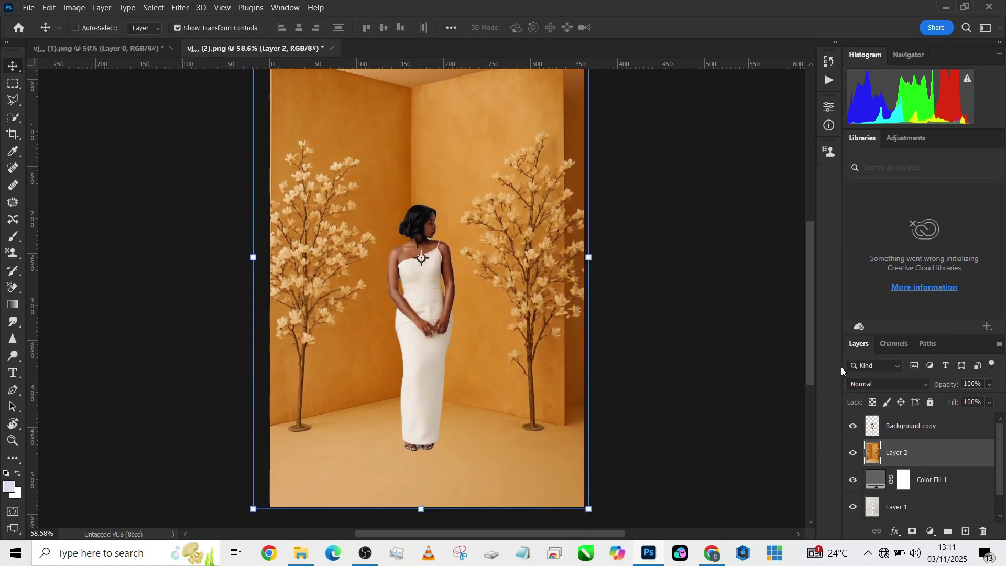
Blend Layer 2 in Overlay and compare the result with Color Fill 1 hidden.
click(873, 384)
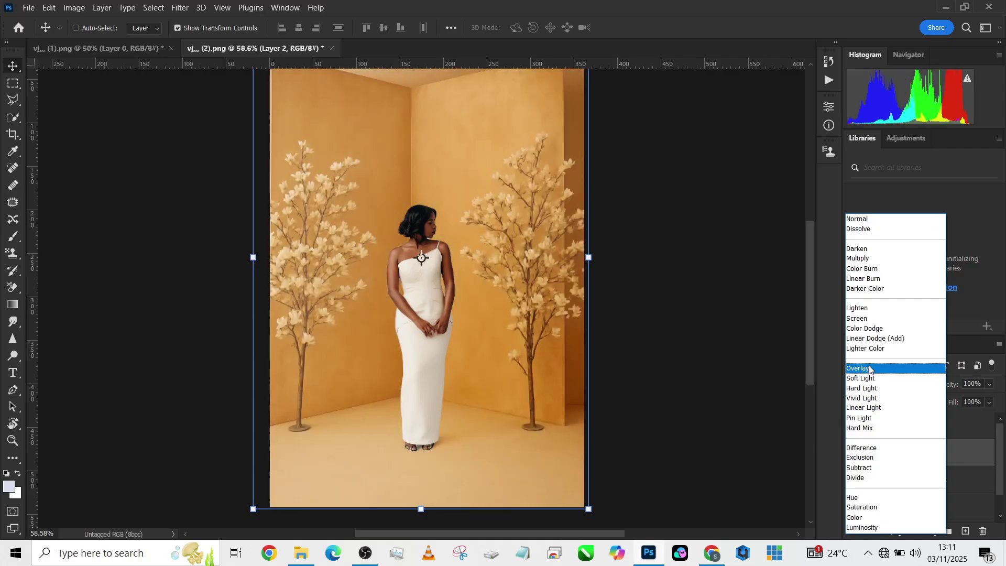
click(870, 369)
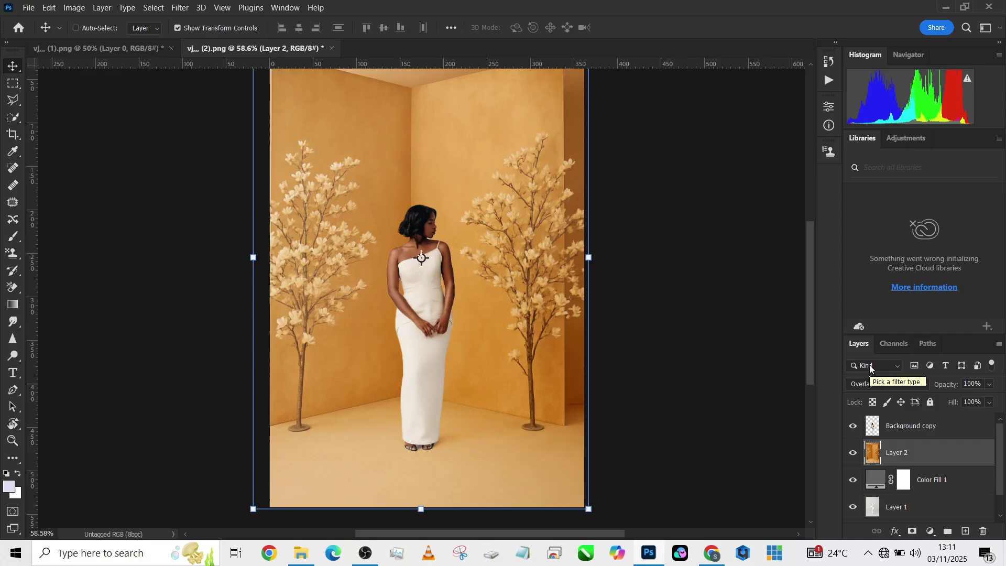
click(852, 481)
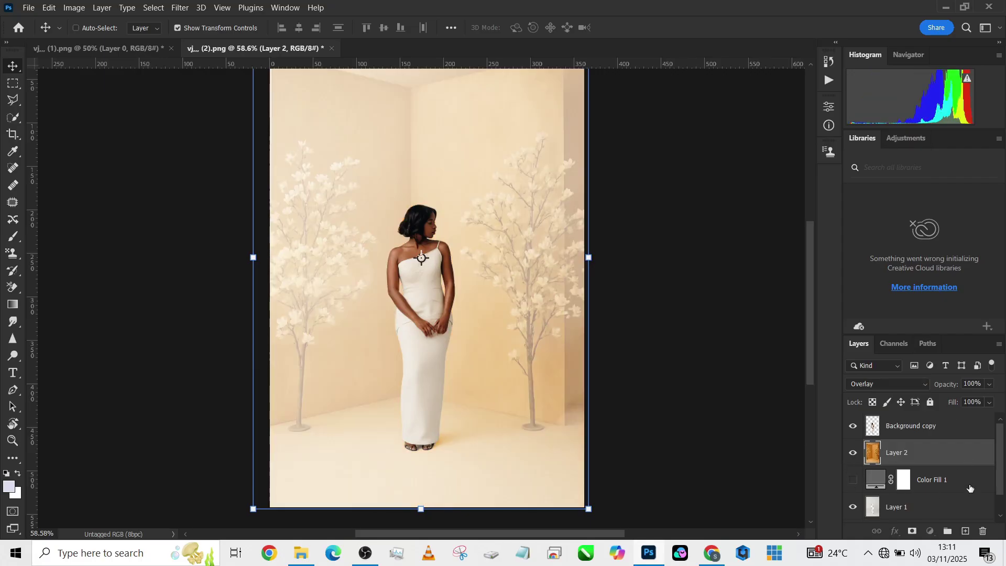
Show Color Fill 1 again and raise its opacity to 71%.
click(854, 485)
click(853, 483)
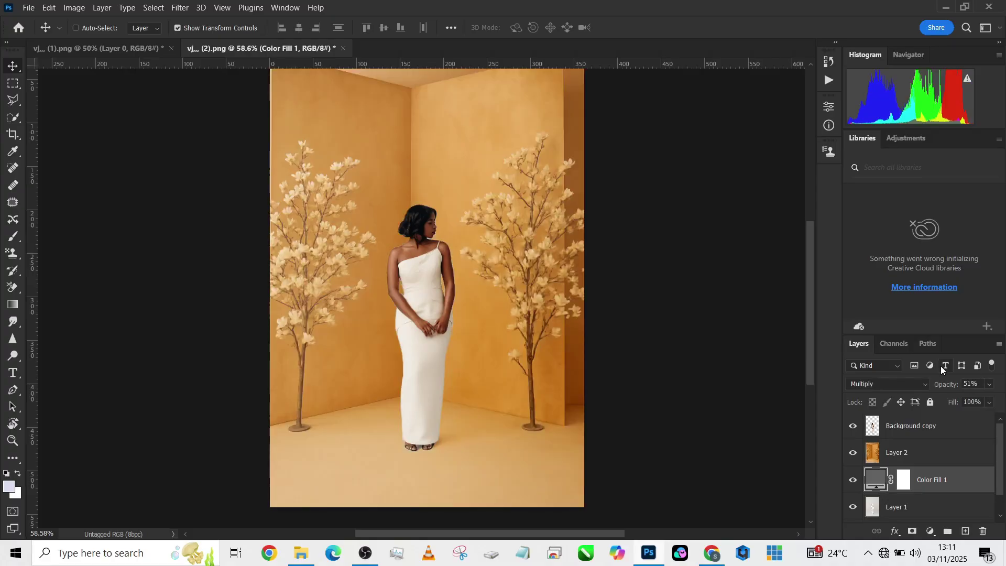
drag(943, 387, 960, 386)
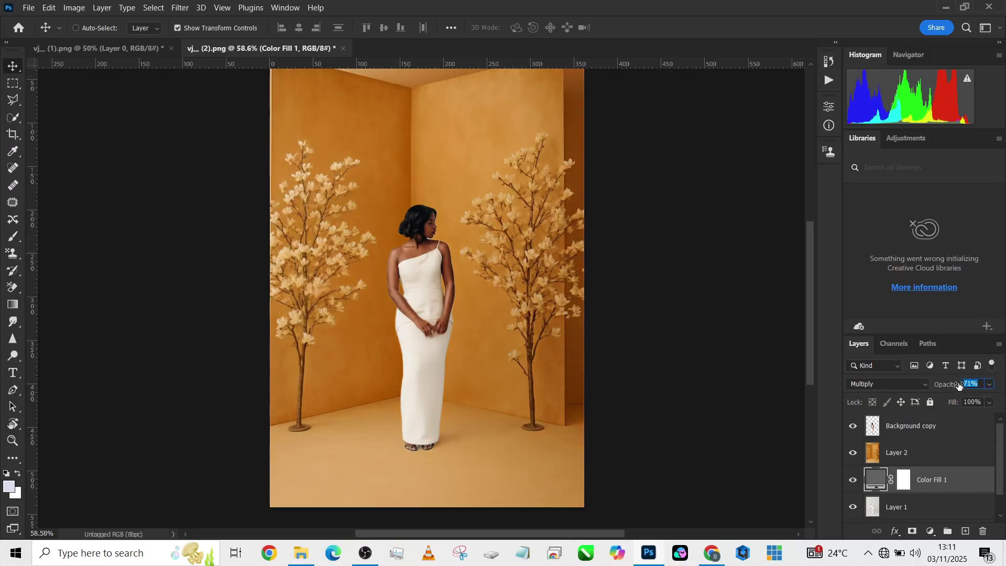
key(Return)
Compare with Color Fill 1 toggled, then add a layer mask to Background copy.
click(853, 480)
click(853, 480)
scroll(449, 237, up, 3)
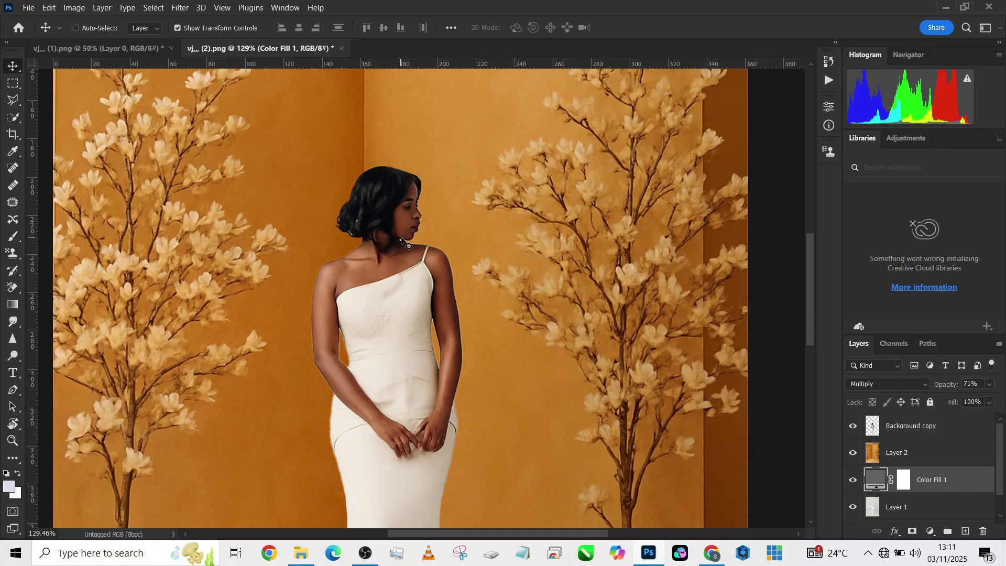
click(945, 427)
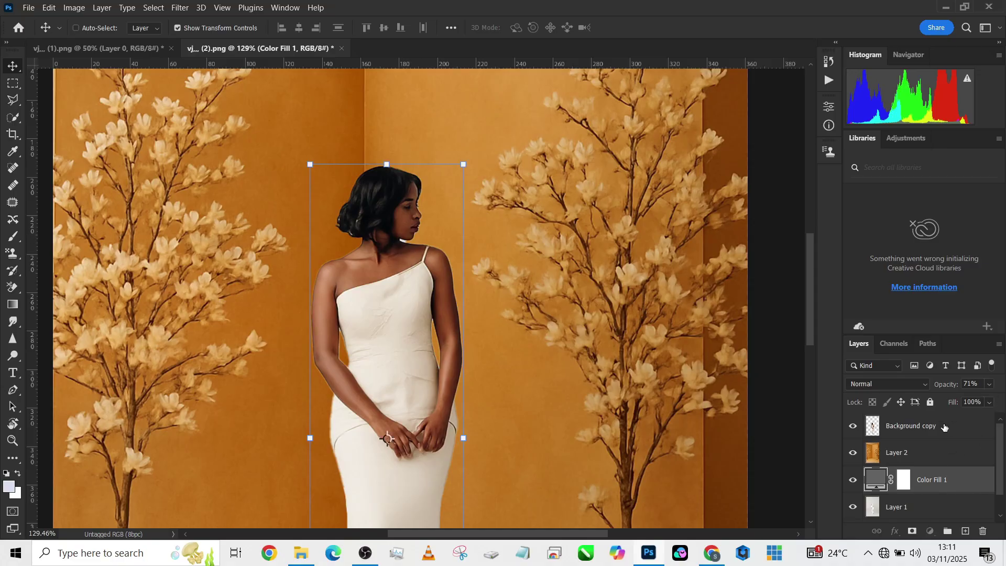
click(945, 428)
click(913, 532)
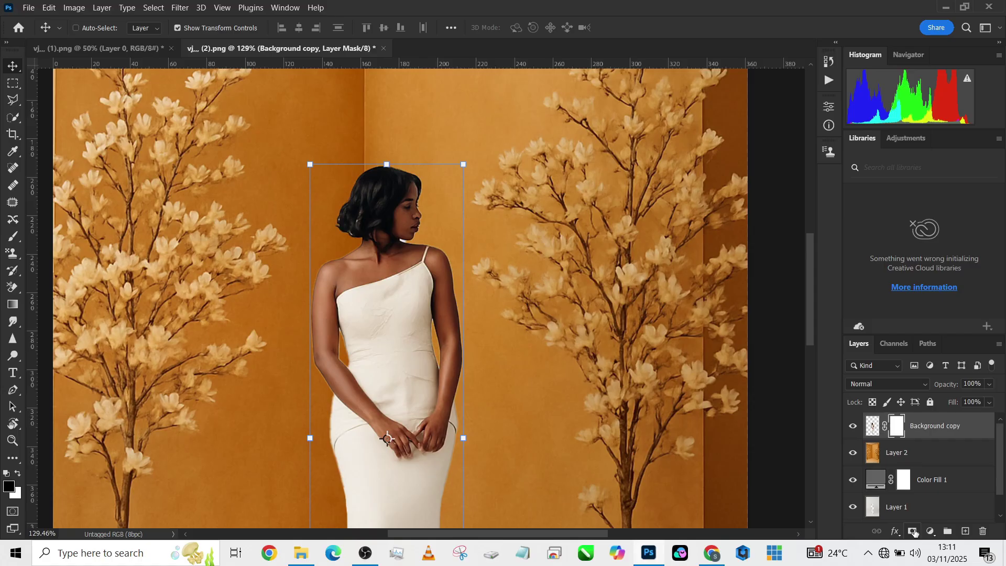
Switch to the Brush tool at a small size for painting the mask.
click(14, 240)
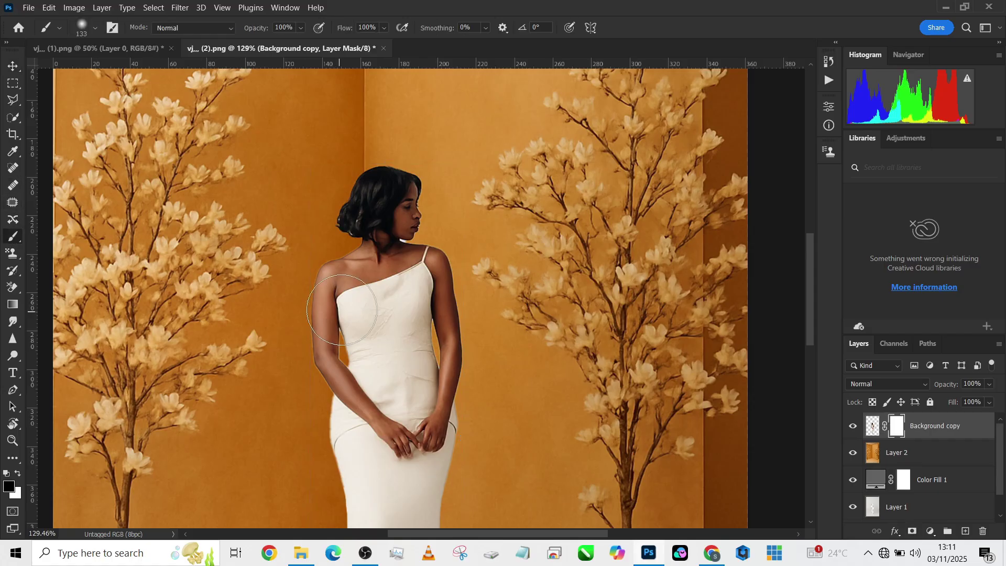
key(bracketleft)
key(bracketleft)
key(bracketleft)
key(bracketleft)
key(bracketleft)
key(bracketleft)
key(bracketleft)
key(bracketleft)
key(bracketleft)
key(bracketleft)
key(bracketleft)
key(bracketleft)
key(bracketleft)
key(bracketleft)
key(bracketleft)
key(bracketleft)
key(bracketleft)
key(bracketleft)
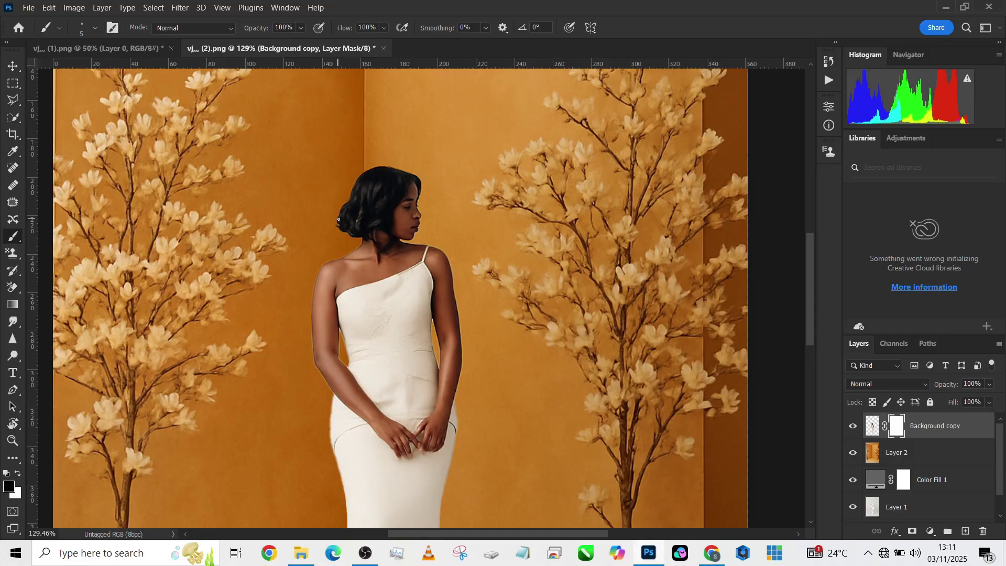
scroll(473, 274, down, 5)
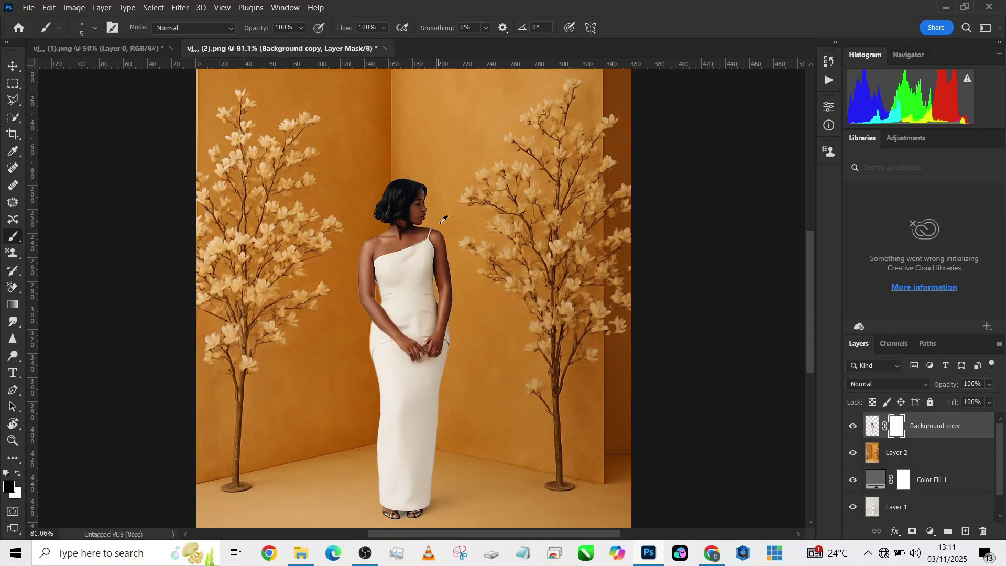
scroll(472, 331, up, 1)
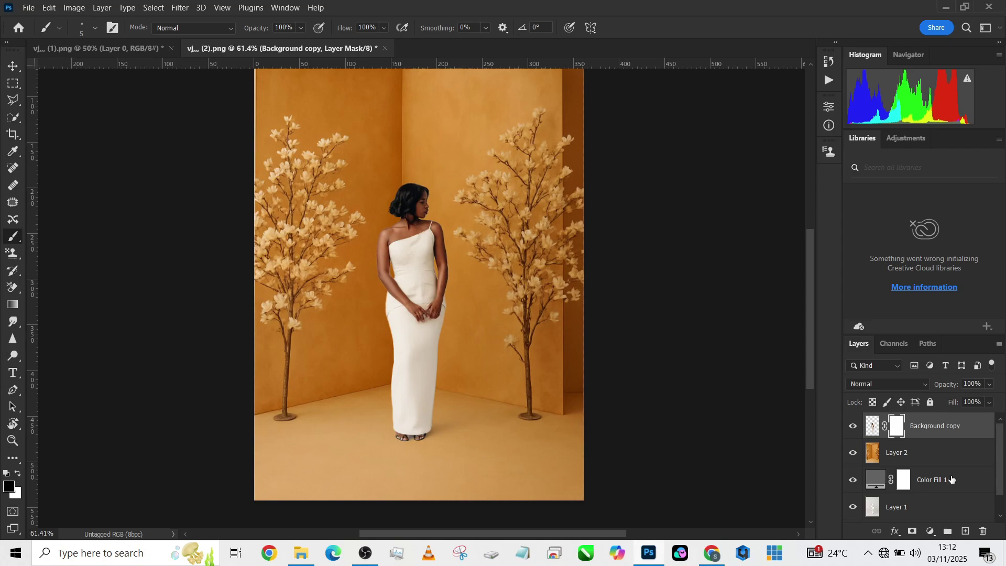
Add a Curves layer clipped to the woman, lowering midtones to input 129, output 117.
click(931, 531)
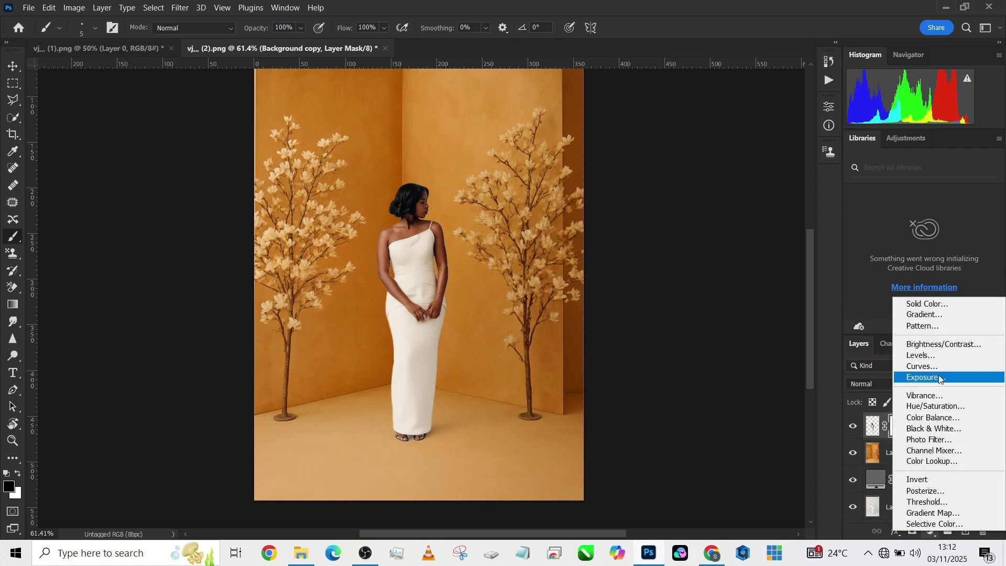
click(934, 366)
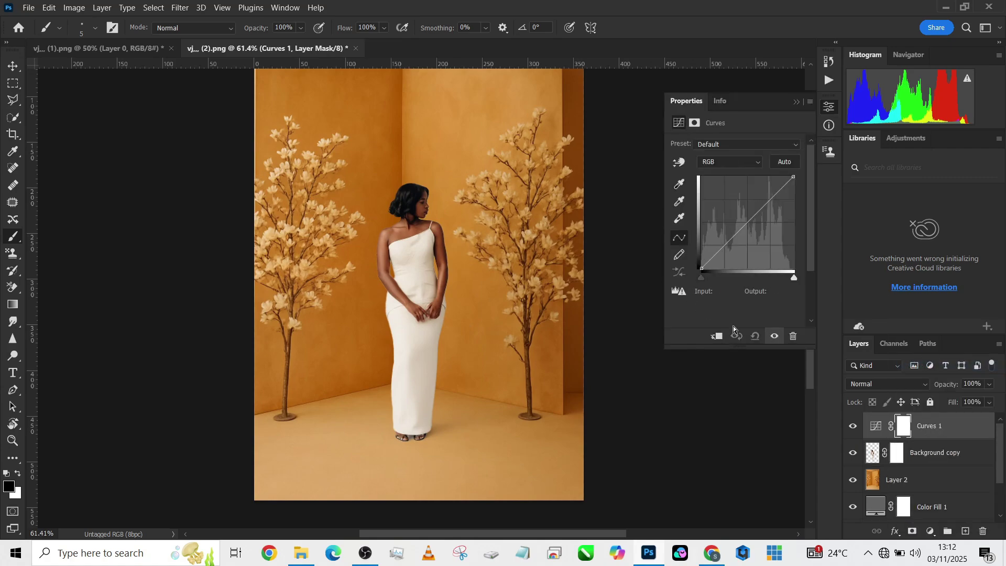
click(719, 337)
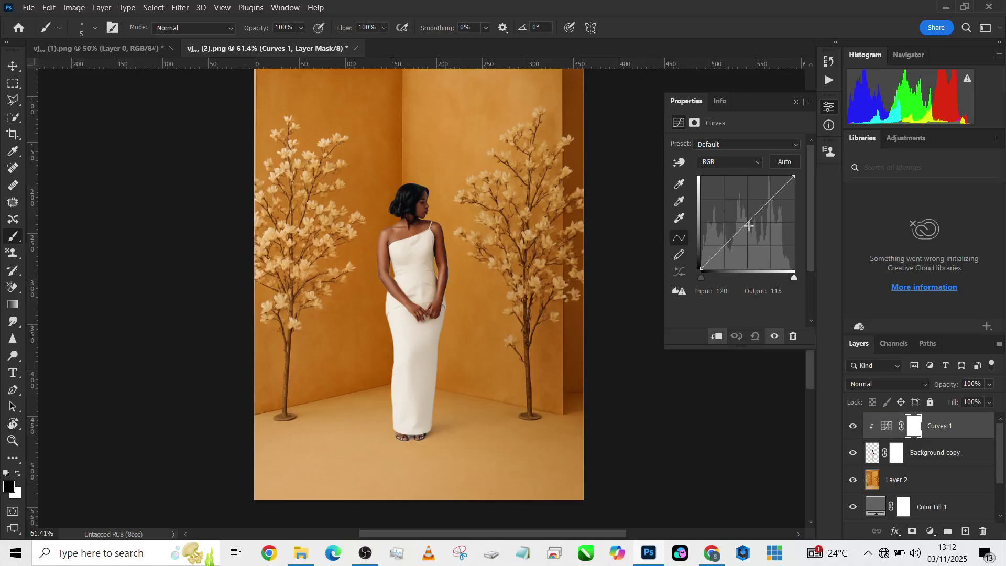
drag(748, 222, 749, 226)
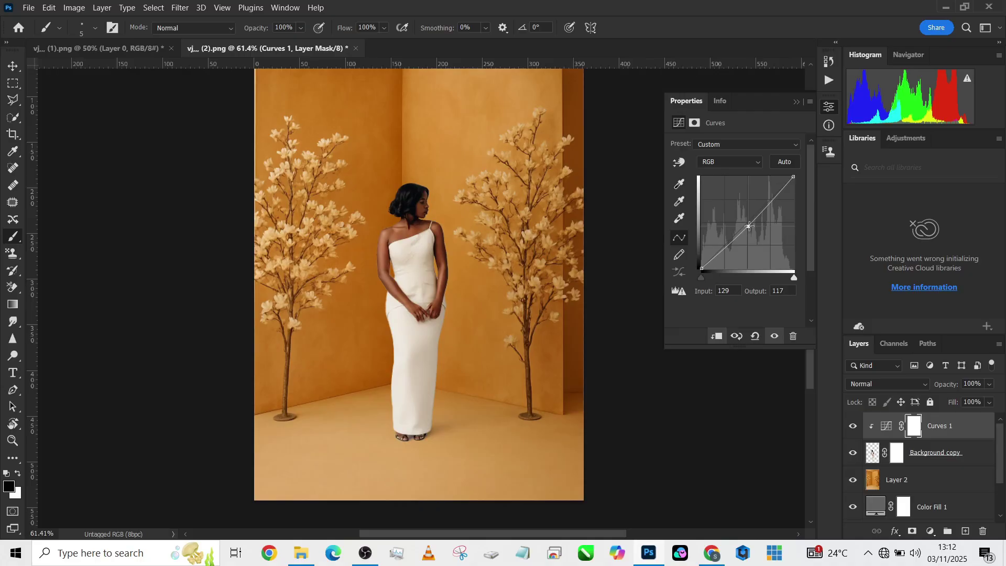
scroll(428, 504, up, 3)
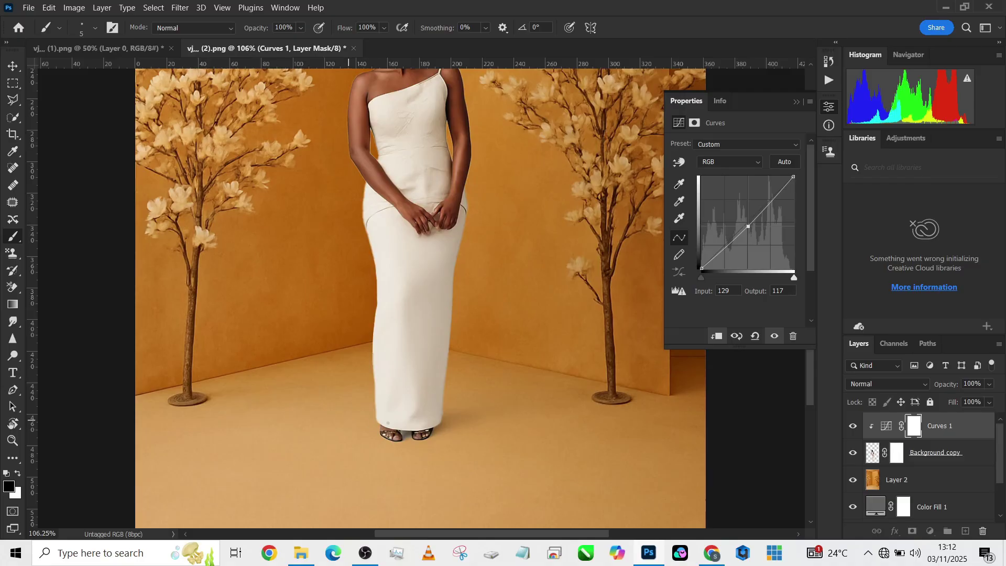
Duplicate Layer 1 and blend the copy in Multiply at 54% opacity, comparing it on and off.
key(alt+bracketleft)
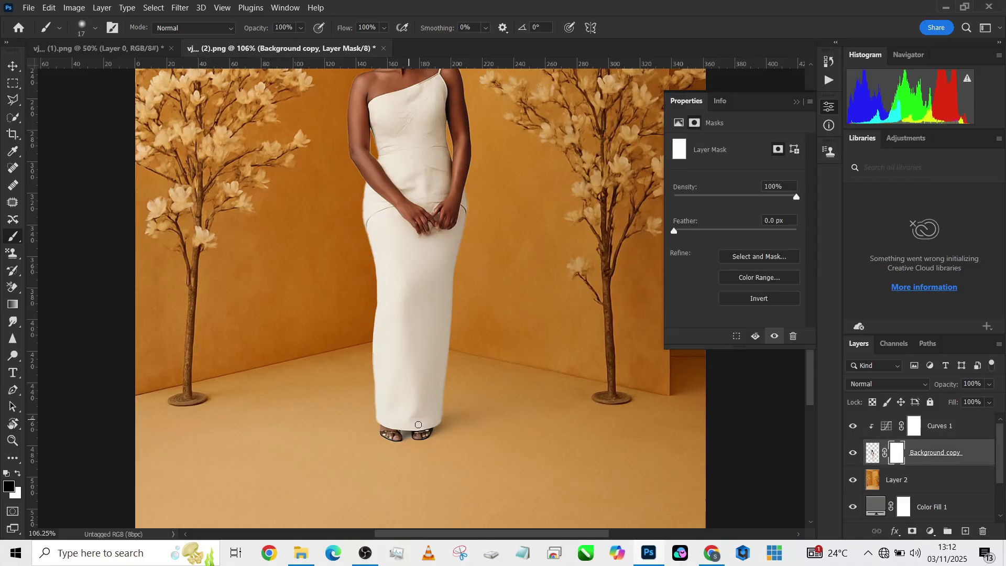
key(ctrl+0)
scroll(946, 472, down, 2)
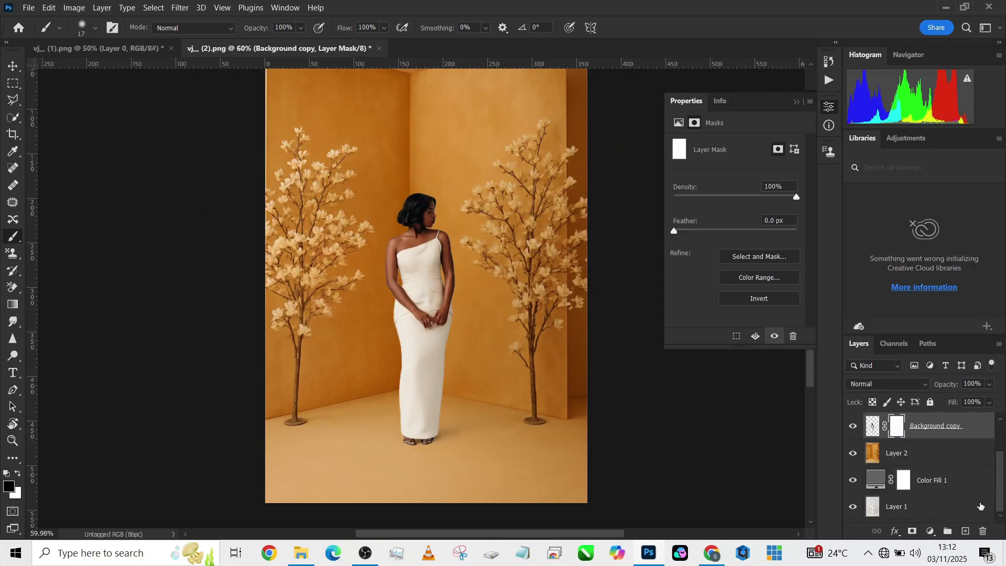
click(947, 491)
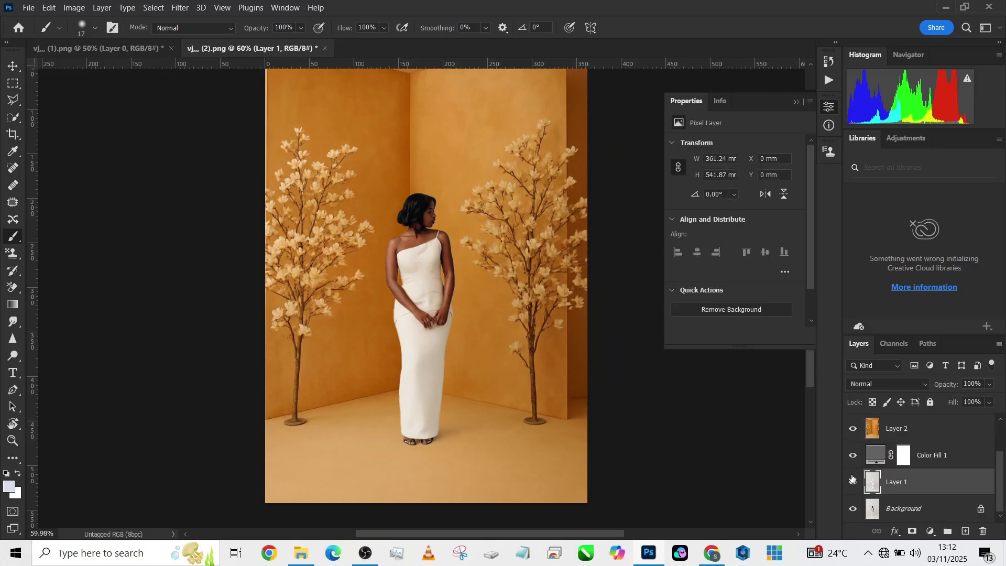
key(ctrl+j)
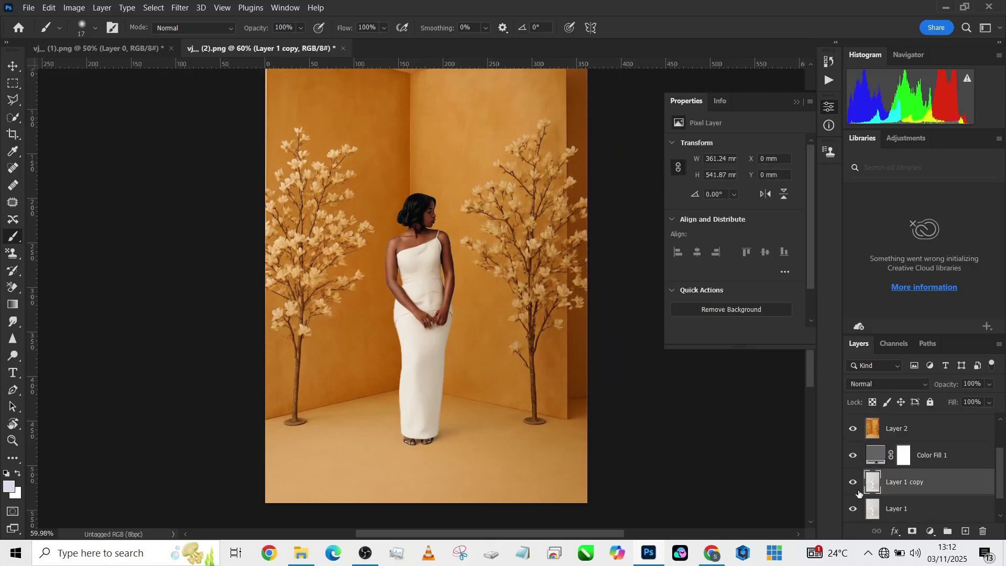
click(877, 382)
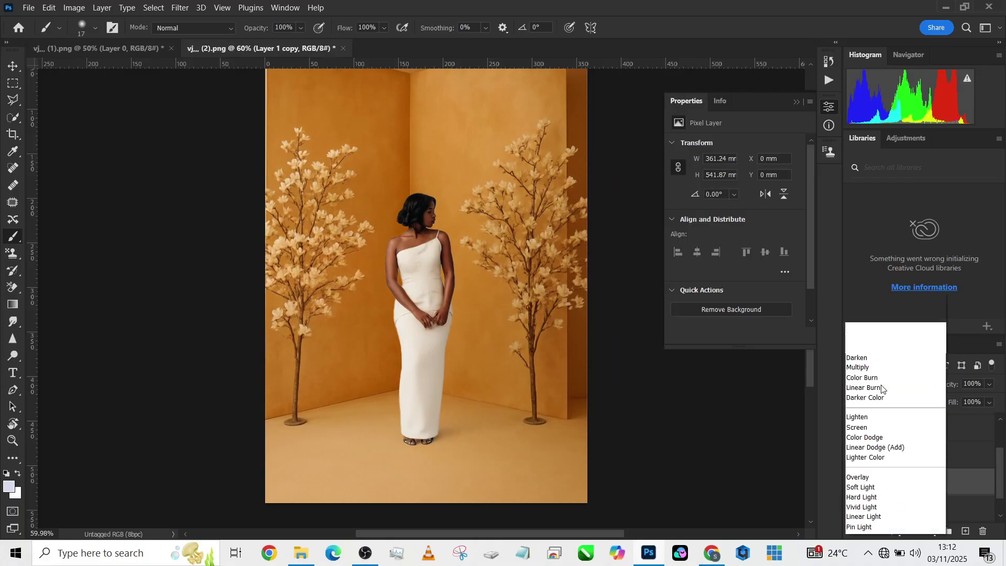
click(856, 259)
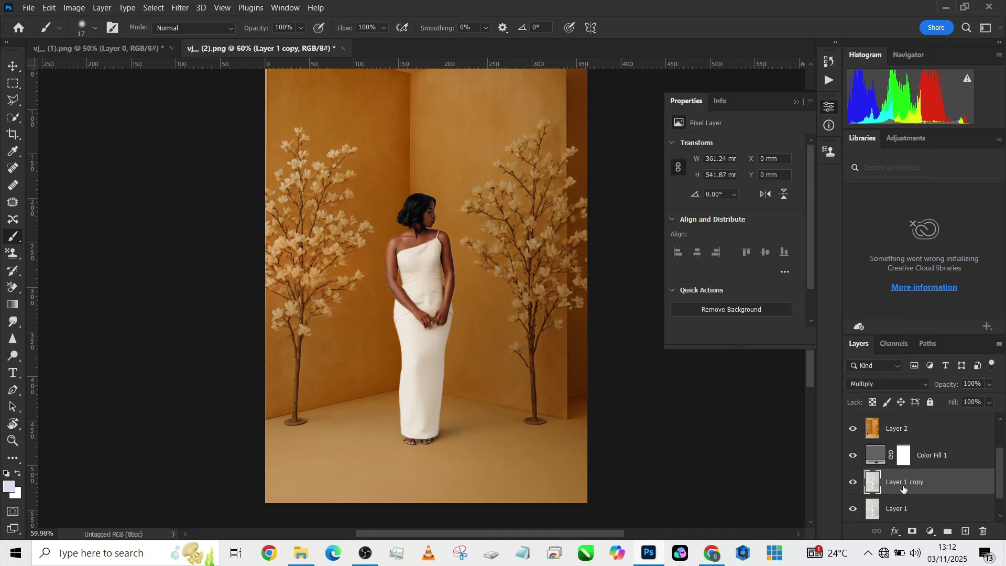
click(990, 385)
drag(971, 397, 968, 400)
click(855, 479)
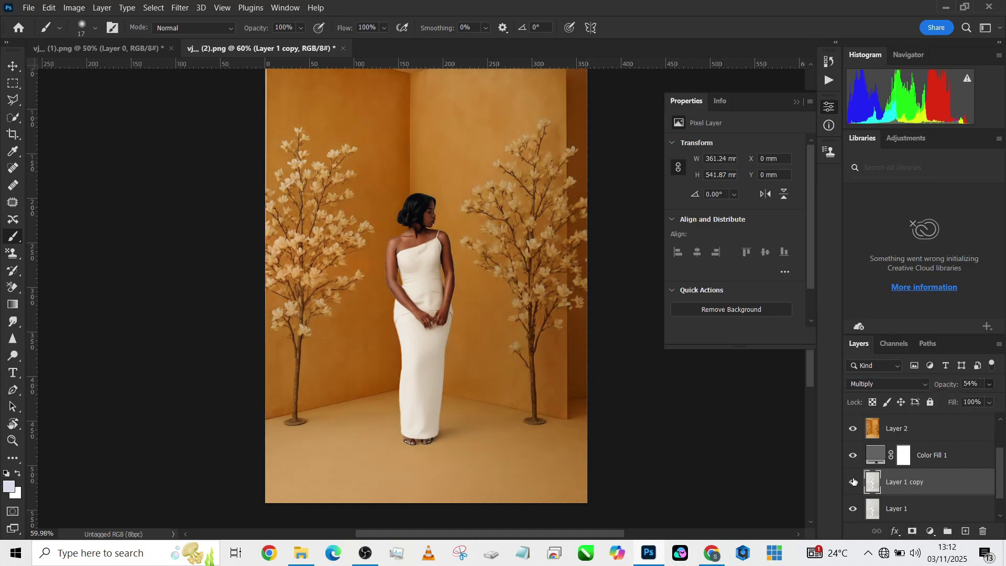
click(854, 482)
click(855, 482)
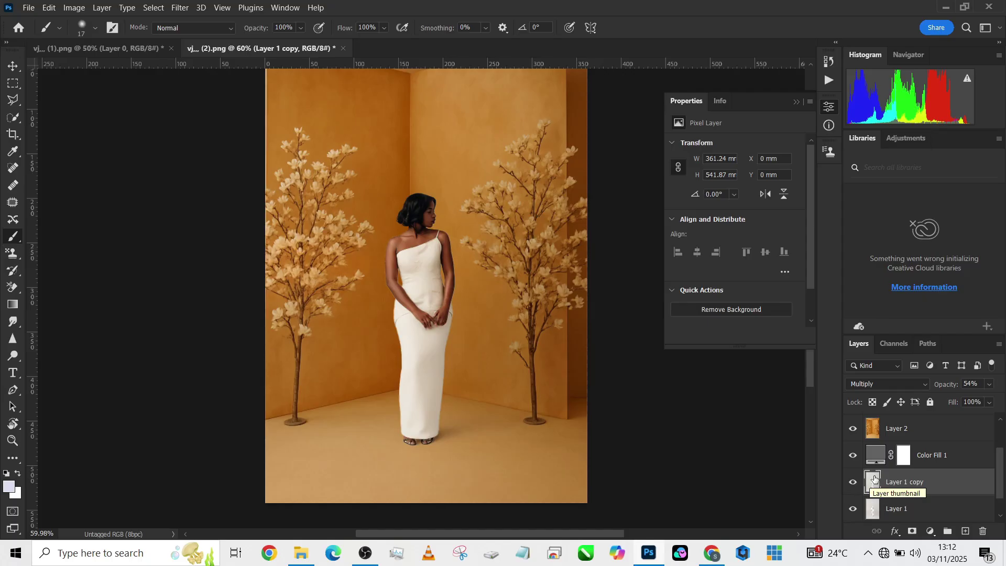
Select Background copy and open Select > Color Range, moving its window aside.
scroll(943, 451, up, 2)
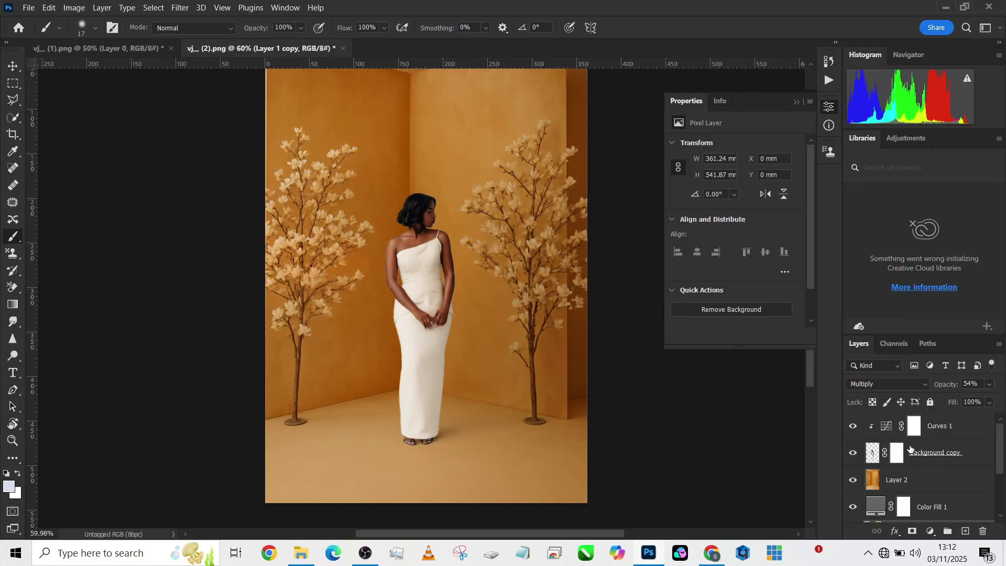
click(933, 452)
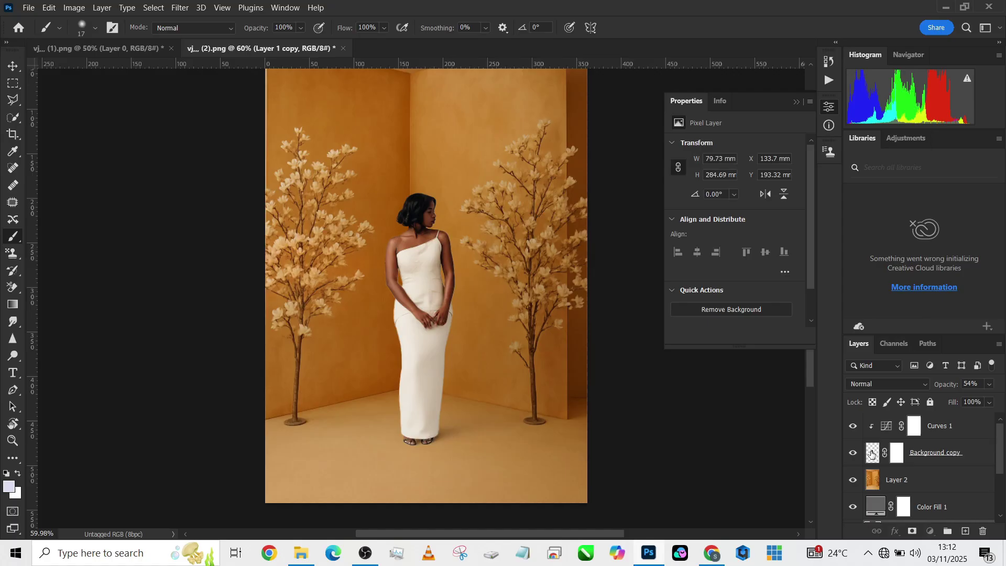
click(157, 7)
click(174, 128)
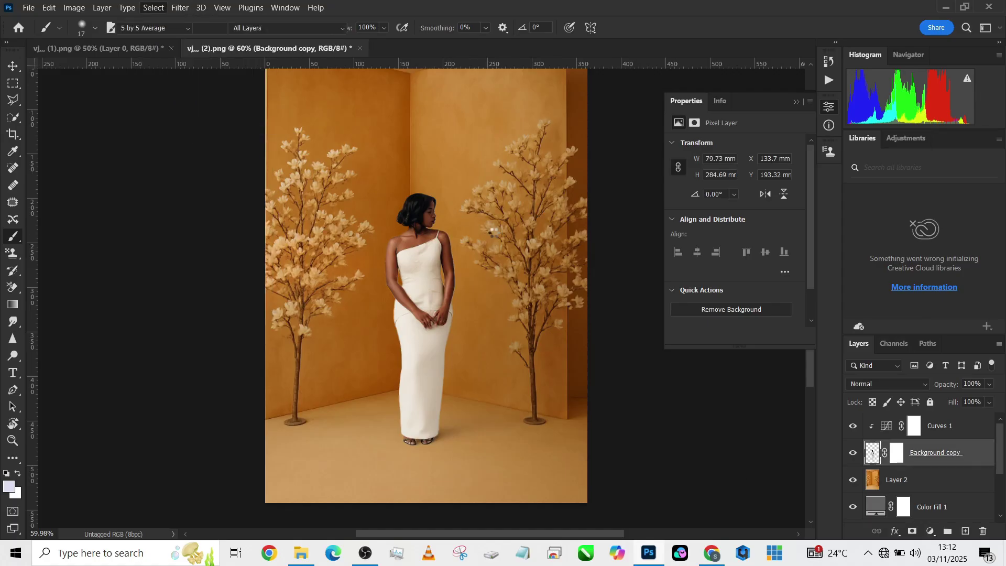
drag(380, 115, 554, 145)
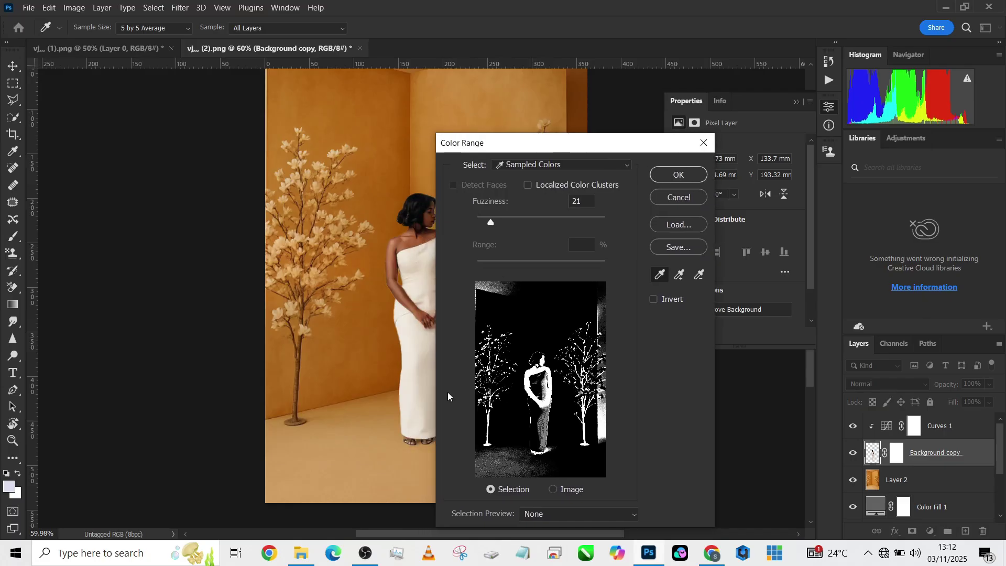
Sample skin on the neck, shoulder and arms at Fuzziness 21 and confirm.
click(405, 240)
click(680, 274)
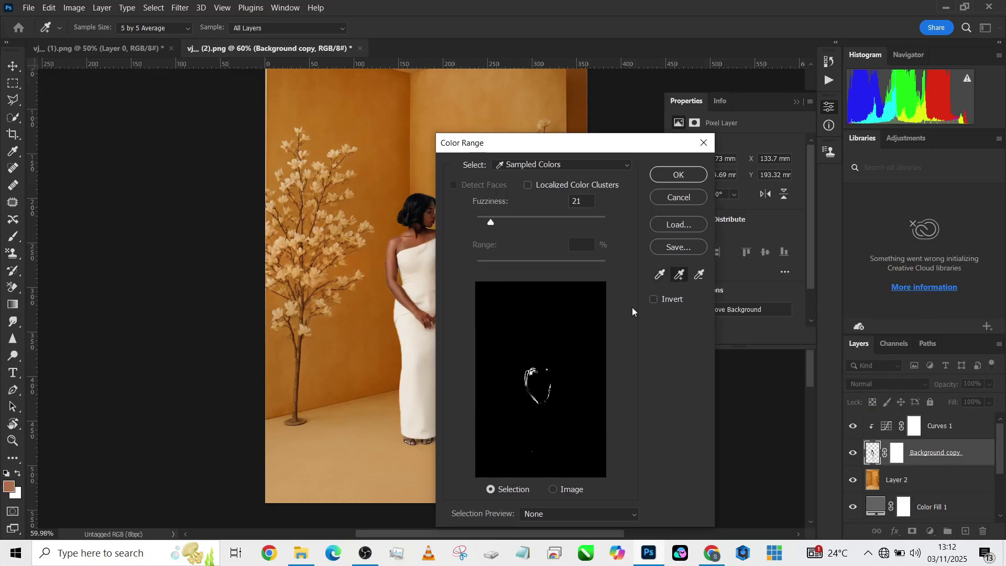
click(419, 237)
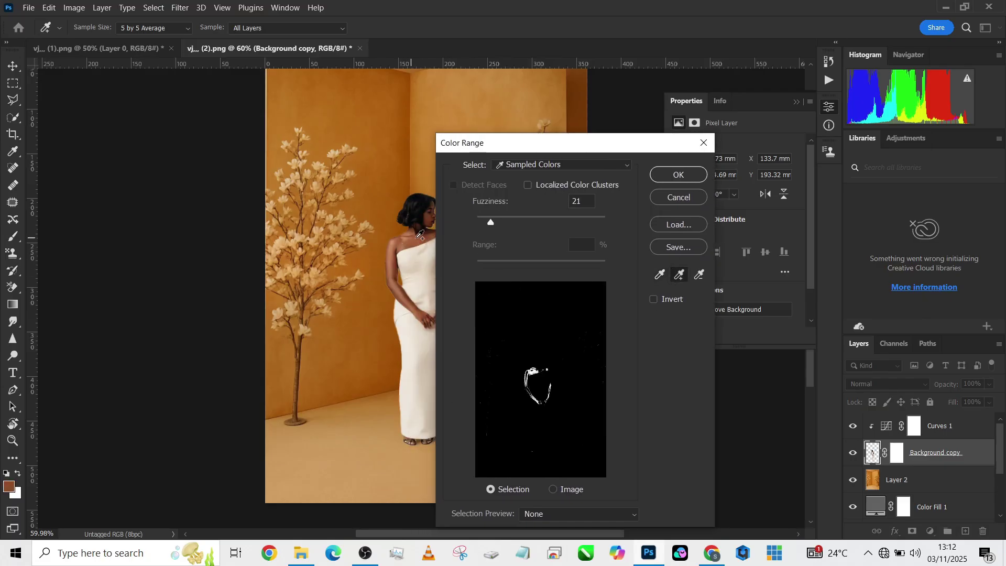
click(394, 254)
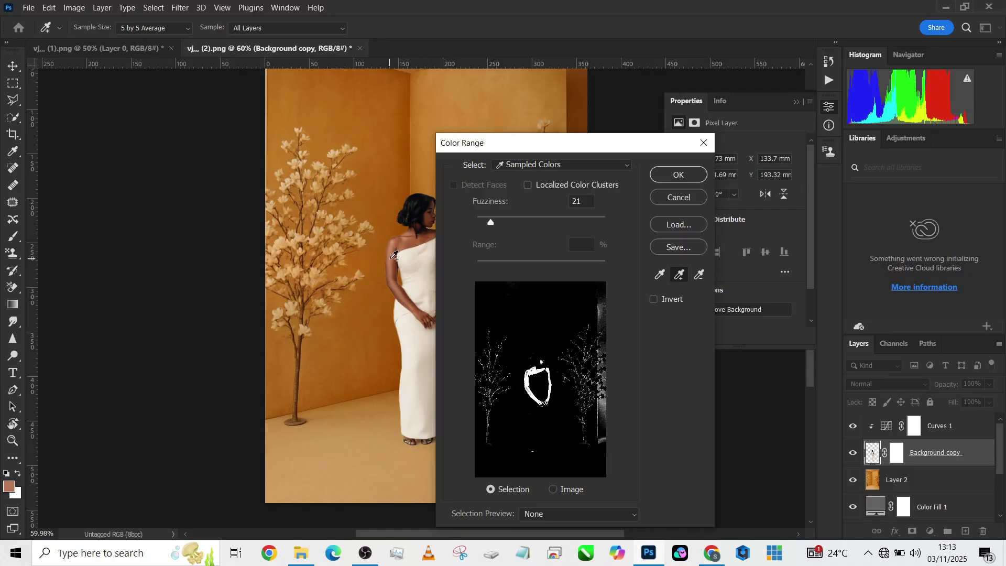
click(401, 242)
drag(511, 143, 603, 160)
click(453, 257)
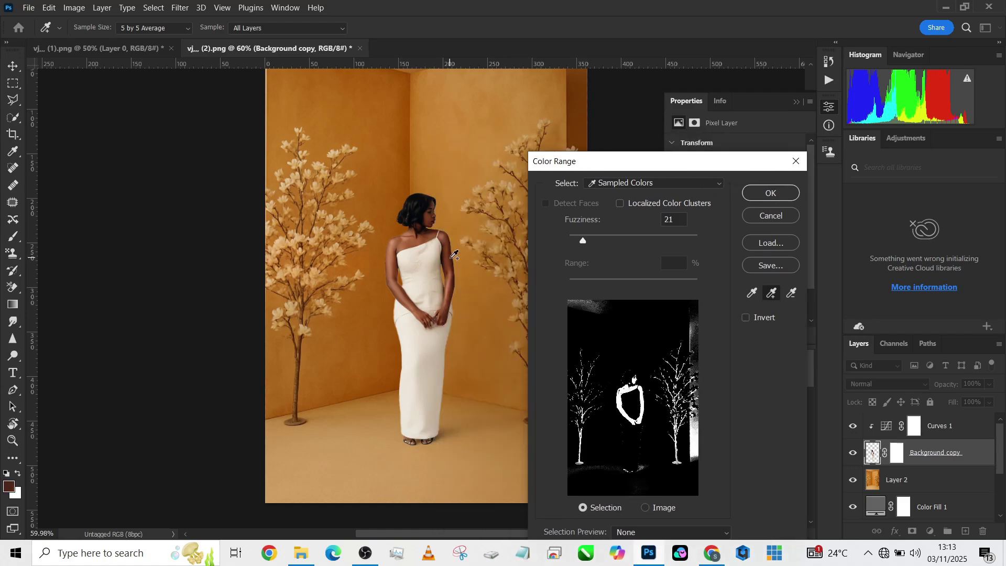
click(762, 193)
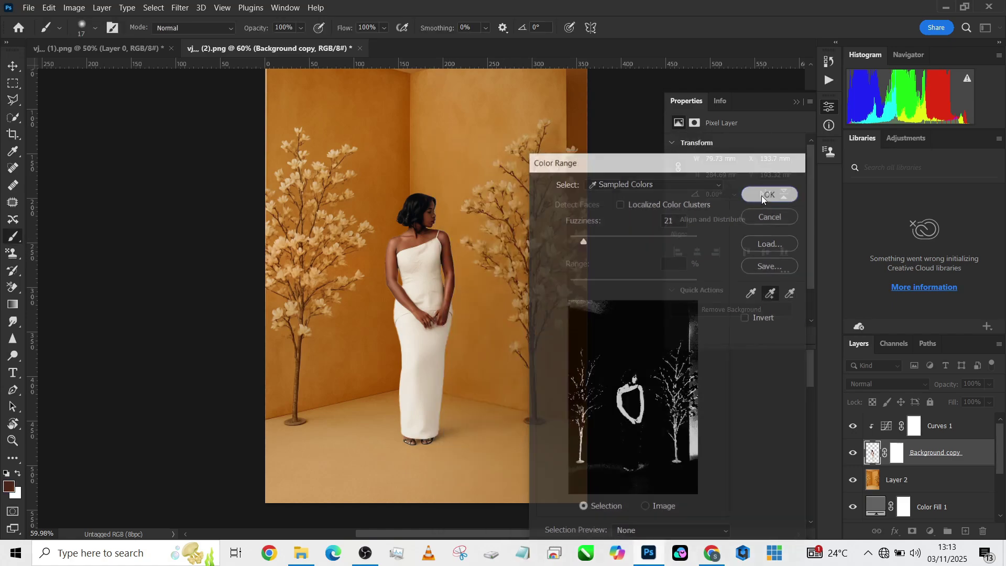
Add a skin-masked Curves layer above Curves 1, lifting input 113 to output 128.
click(930, 532)
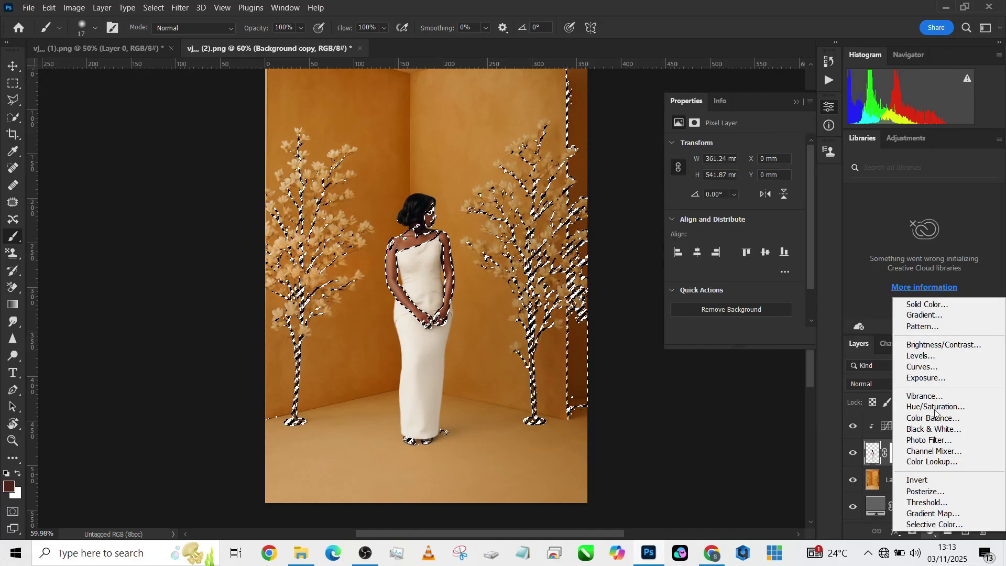
click(913, 368)
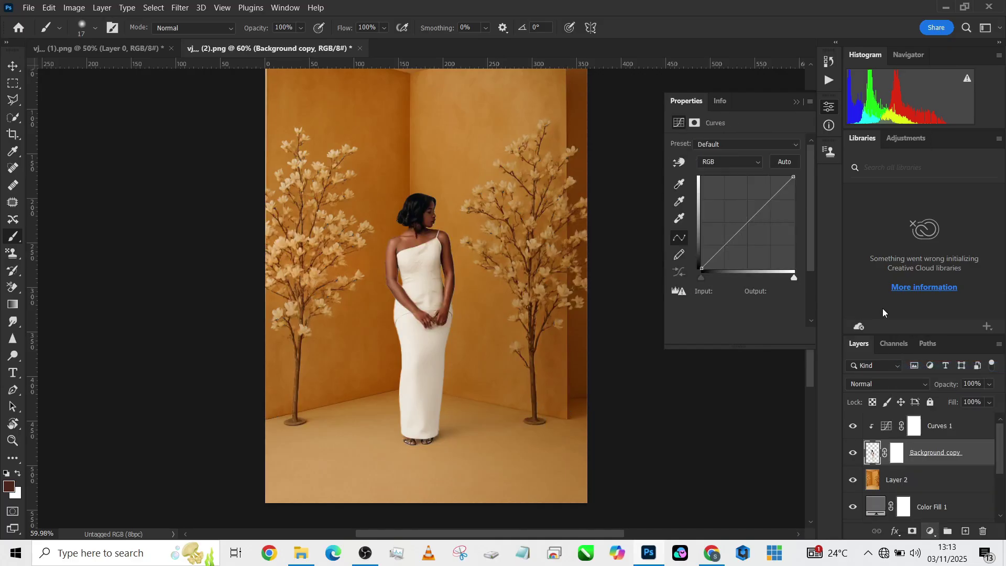
drag(978, 461, 940, 435)
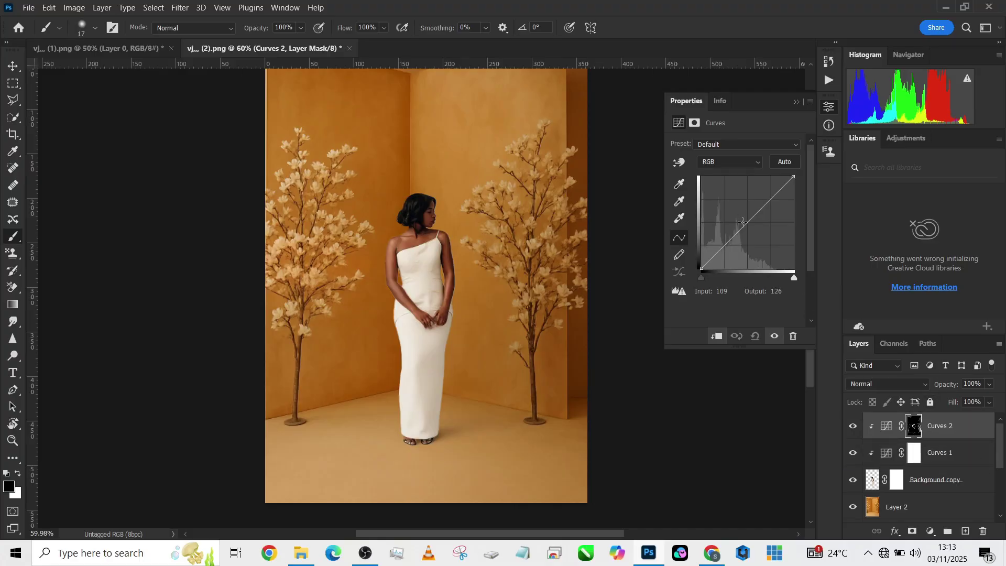
drag(743, 228, 743, 222)
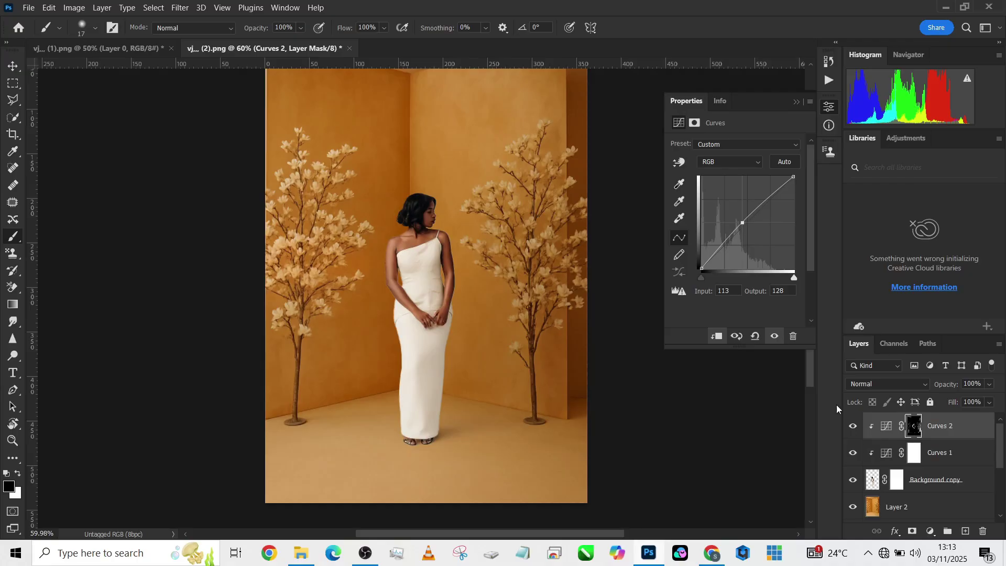
click(854, 425)
click(853, 425)
Select Layer 2, the blossom-tree backdrop.
scroll(590, 383, up, 1)
scroll(576, 375, down, 1)
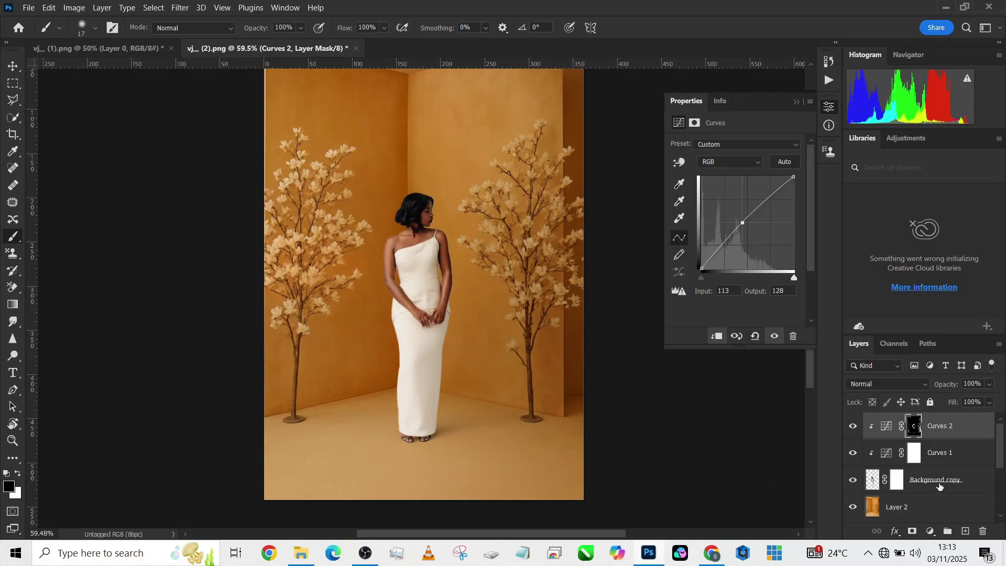
click(933, 507)
In Camera Raw, set the backdrop's exposure -0.45, contrast +55, whites -12, vibrance +20, and adjust shadows.
click(180, 8)
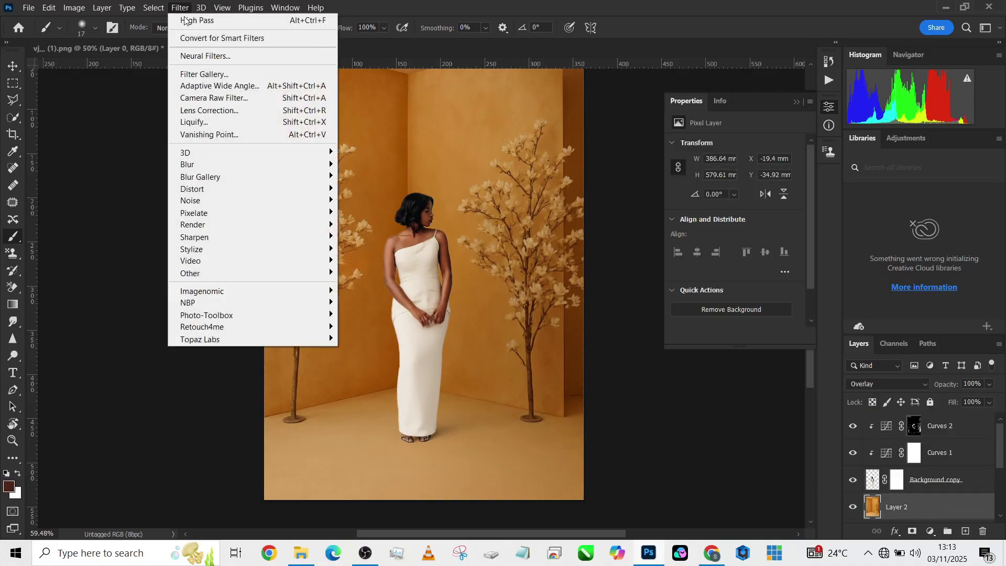
click(220, 98)
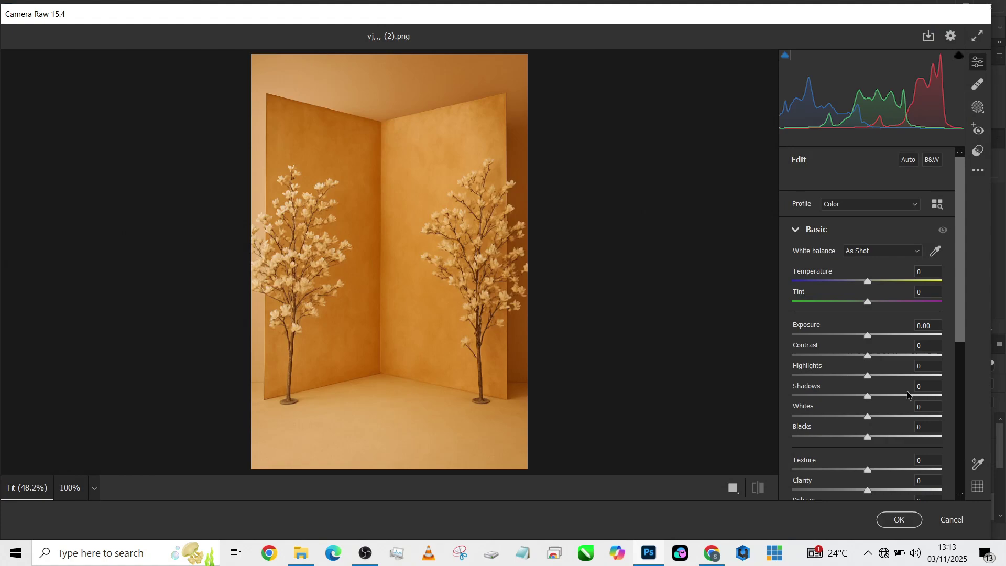
click(861, 335)
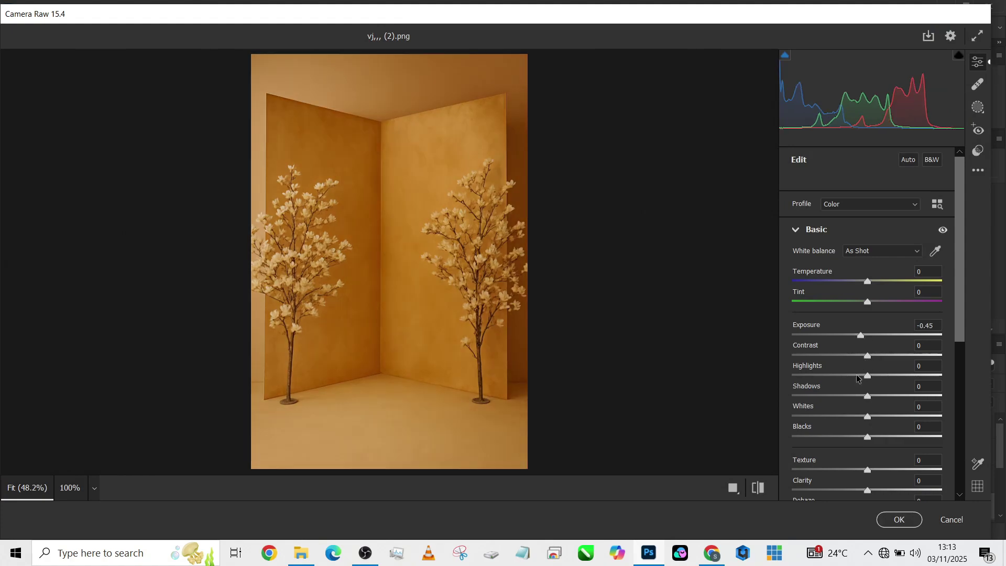
click(858, 396)
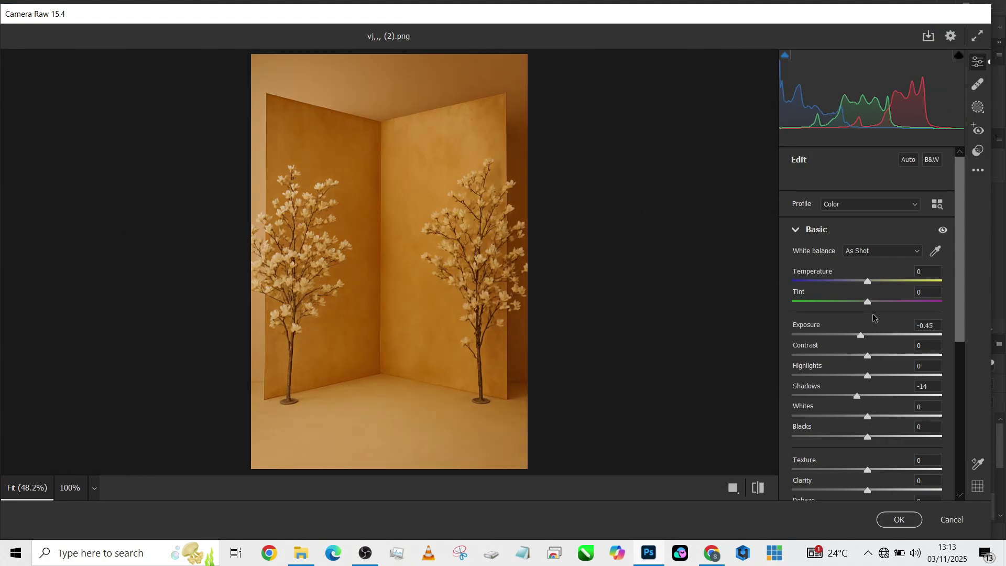
scroll(869, 410, down, 3)
scroll(869, 410, down, 3)
click(882, 387)
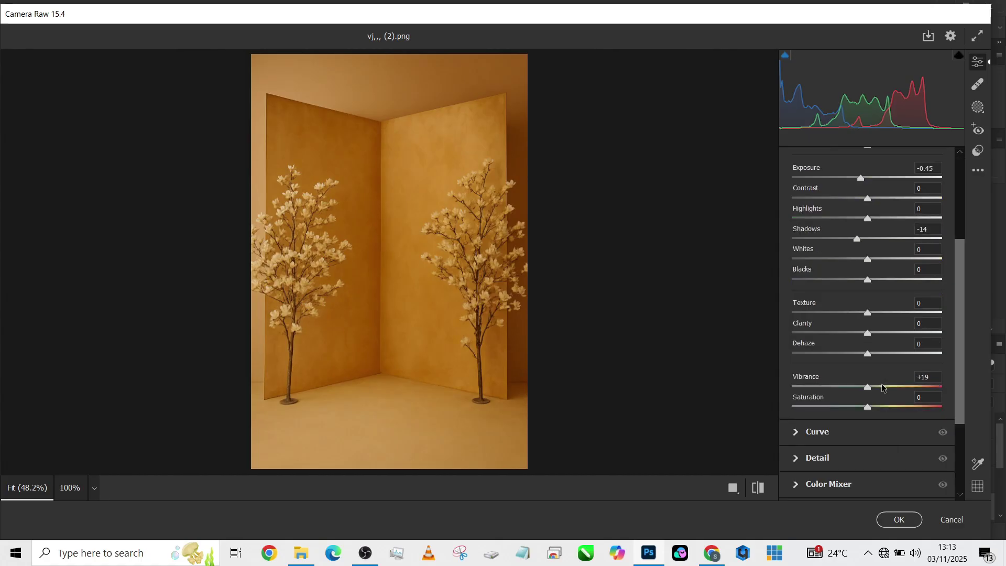
click(858, 259)
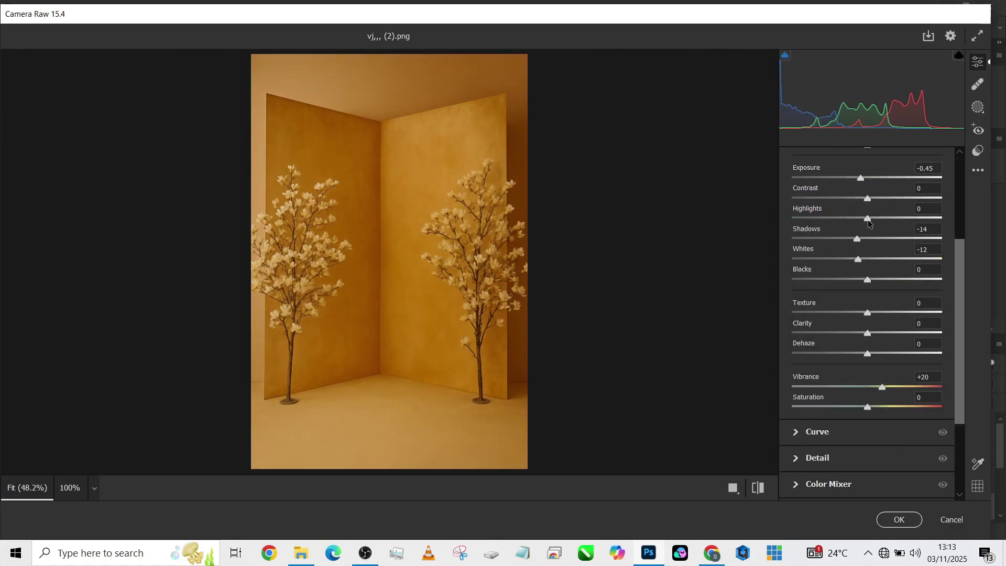
drag(872, 199, 908, 196)
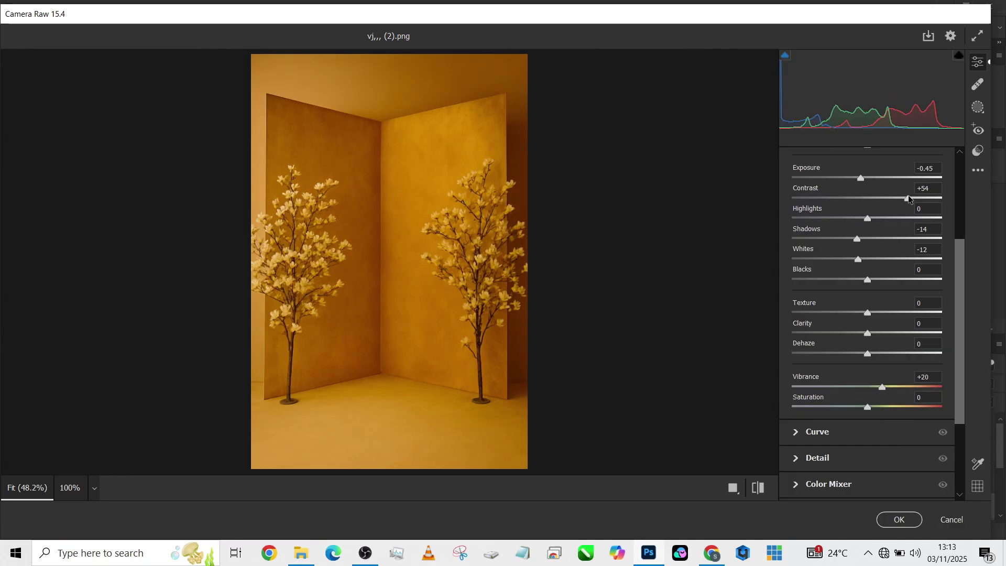
Add a -25 vignette, fine-tune the basic tone, and apply the Camera Raw grade.
scroll(844, 420, down, 5)
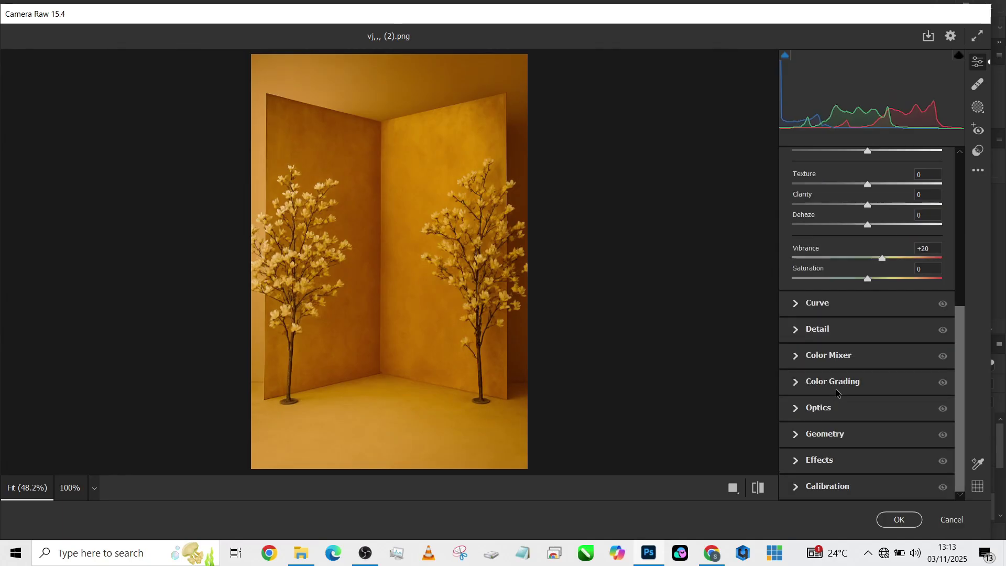
click(834, 460)
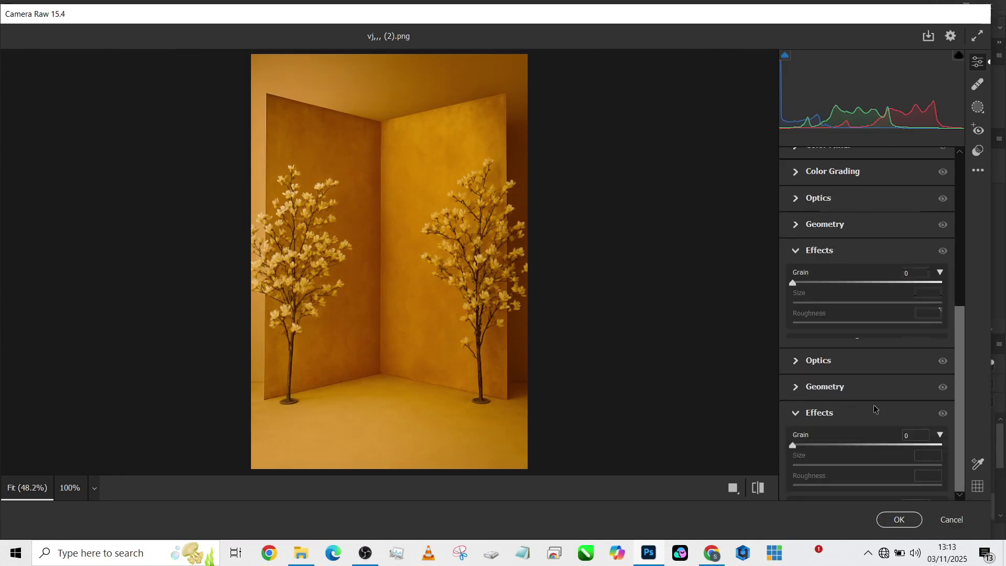
drag(868, 352, 849, 354)
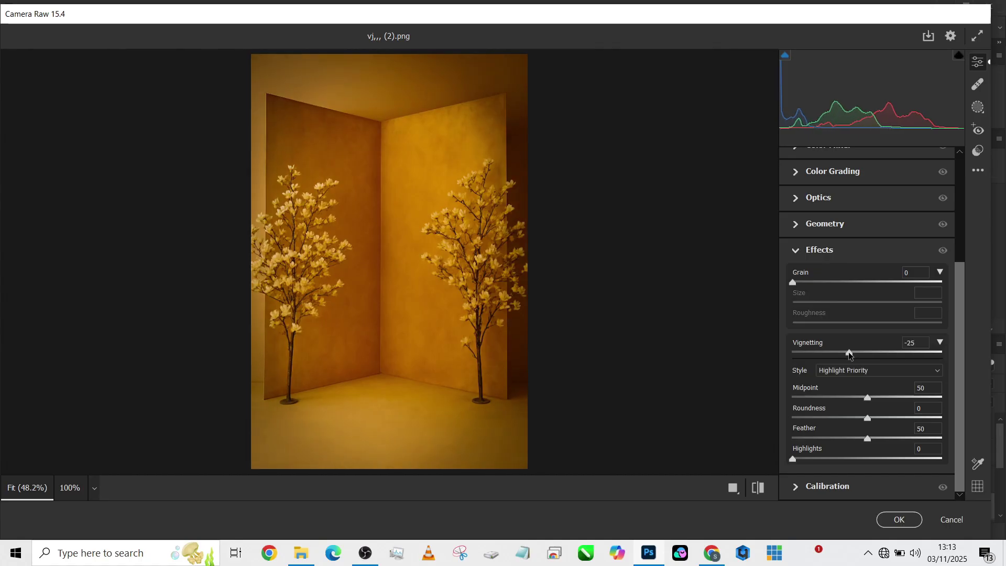
scroll(849, 325, up, 6)
click(848, 234)
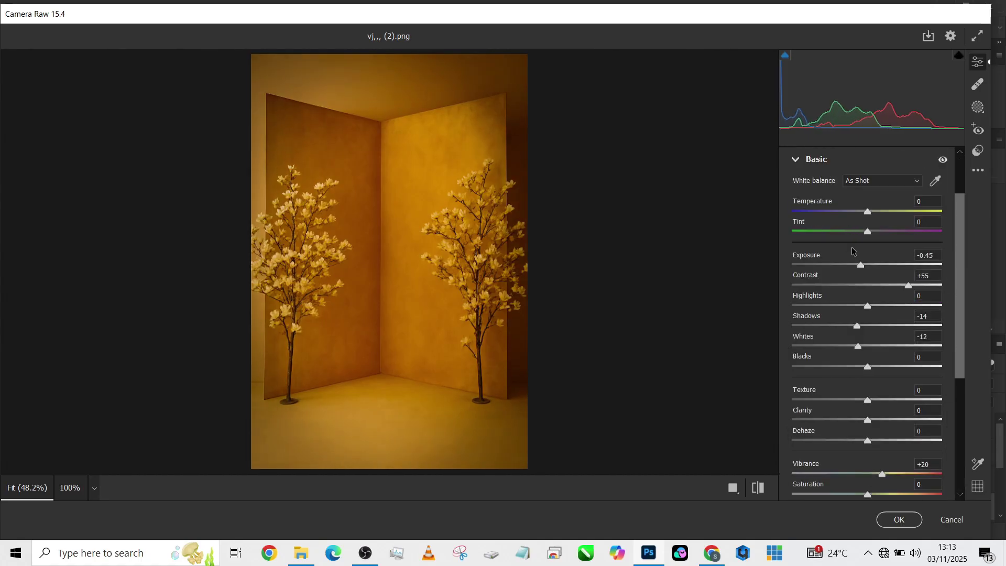
drag(870, 327, 878, 329)
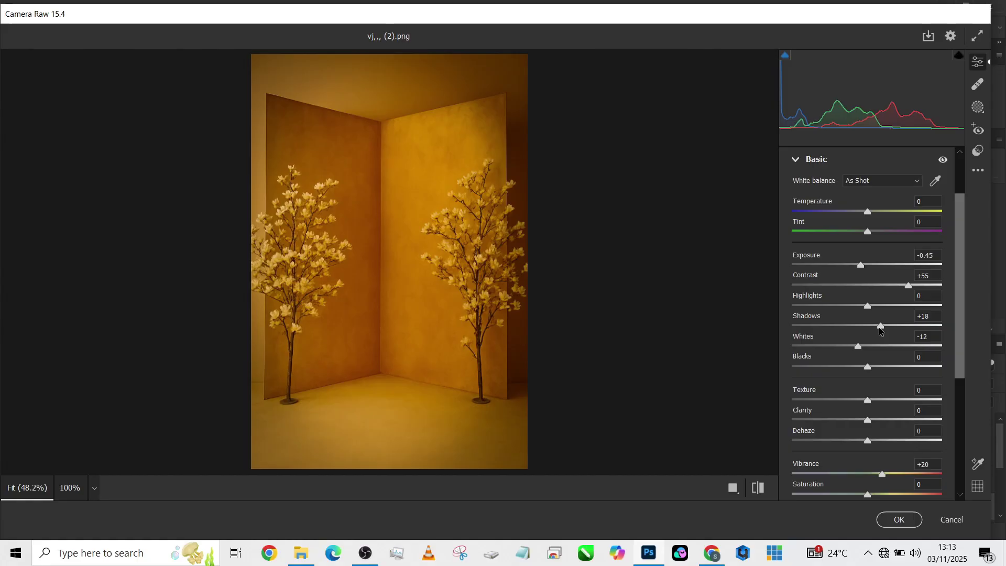
click(896, 522)
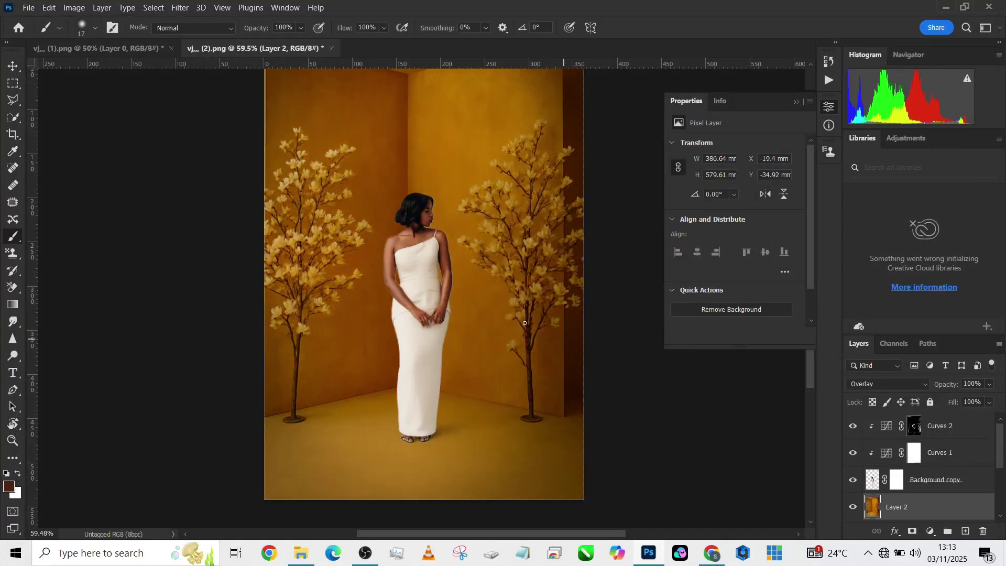
Zoom out and select the Curves 2 skin adjustment layer.
scroll(525, 323, down, 1)
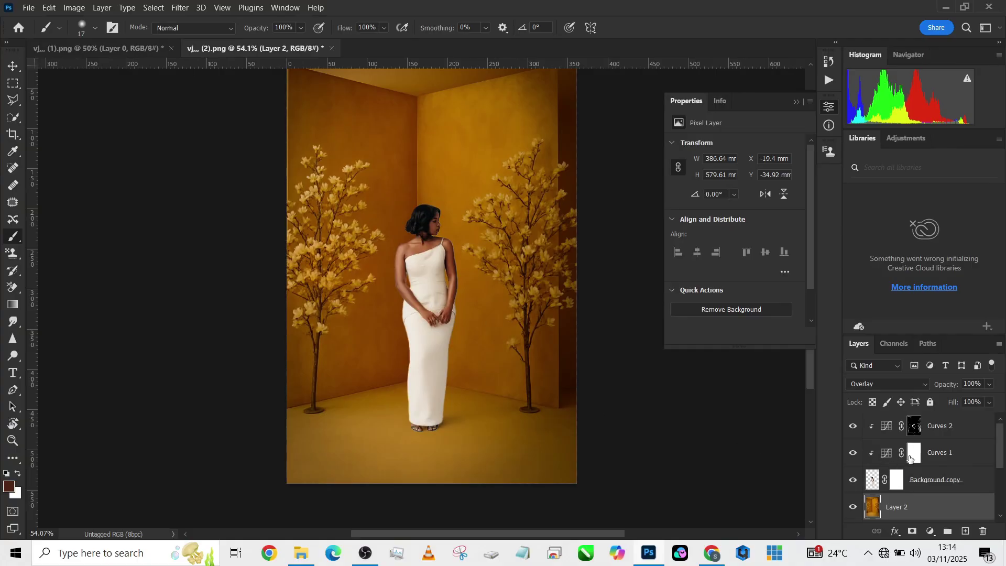
click(979, 428)
Add a Color Lookup layer, preview the 2Strip and Candlelight looks, and set its fill to 36%.
click(931, 533)
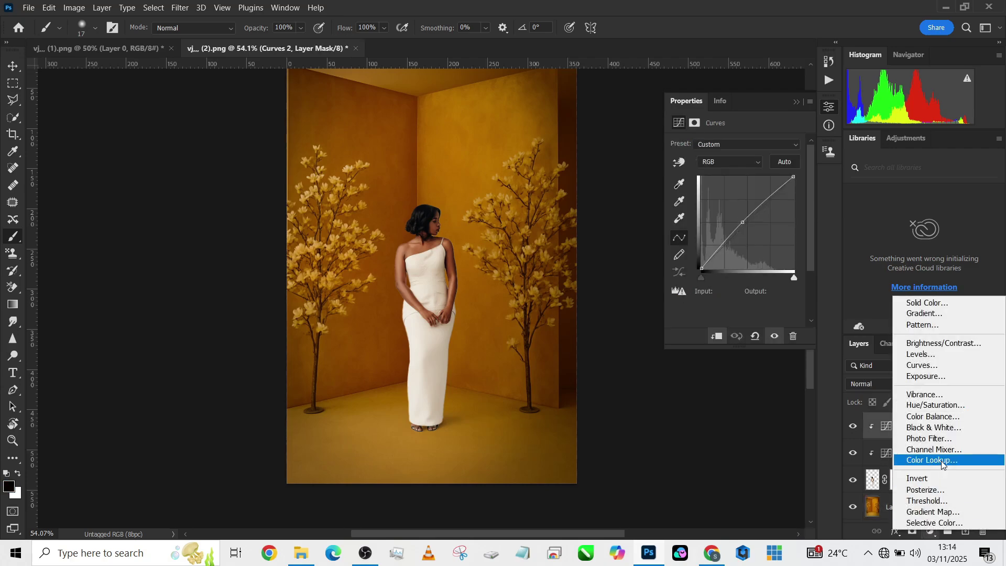
click(922, 457)
click(755, 146)
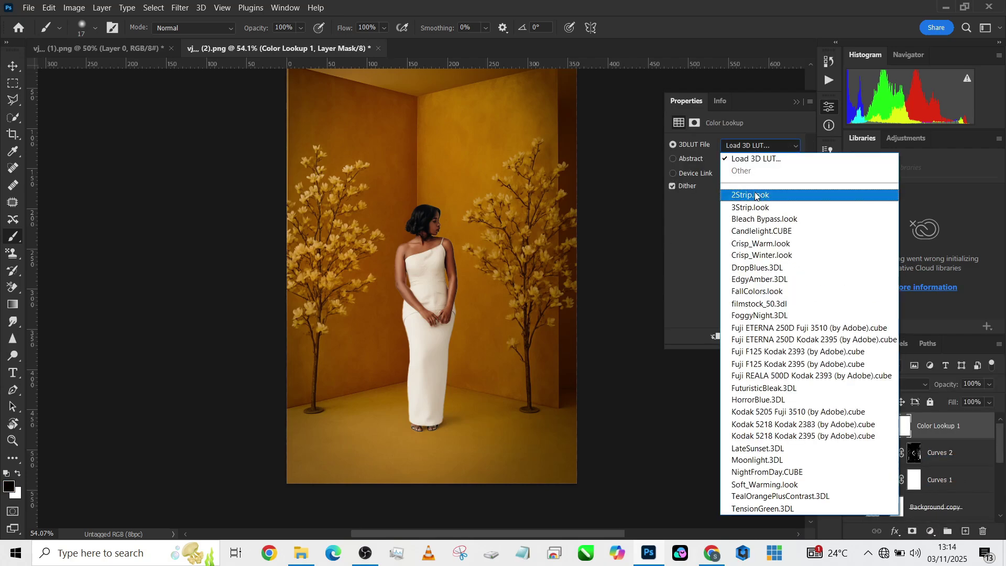
click(756, 196)
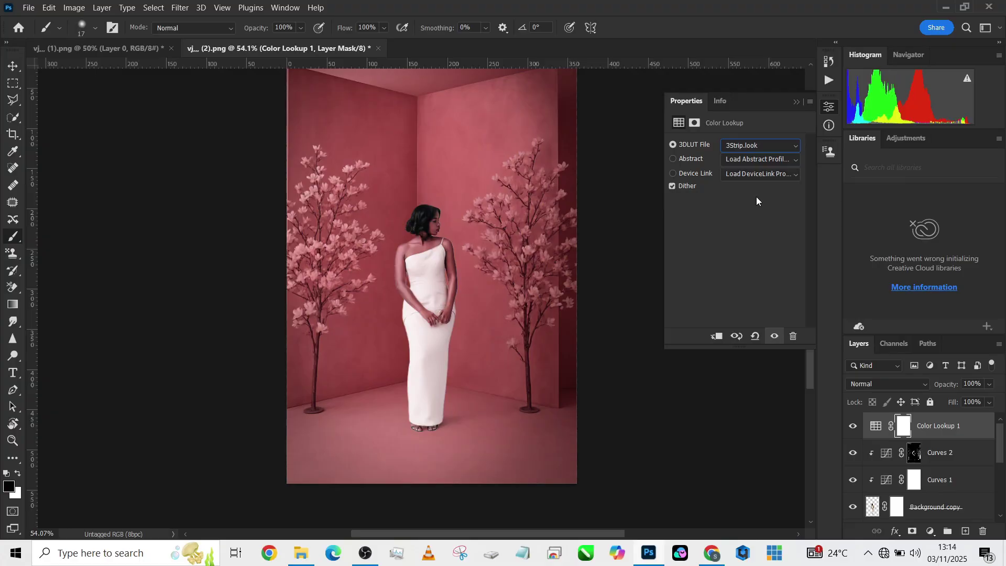
key(Down)
key(Down)
key(Down)
key(Down)
key(Down)
key(Down)
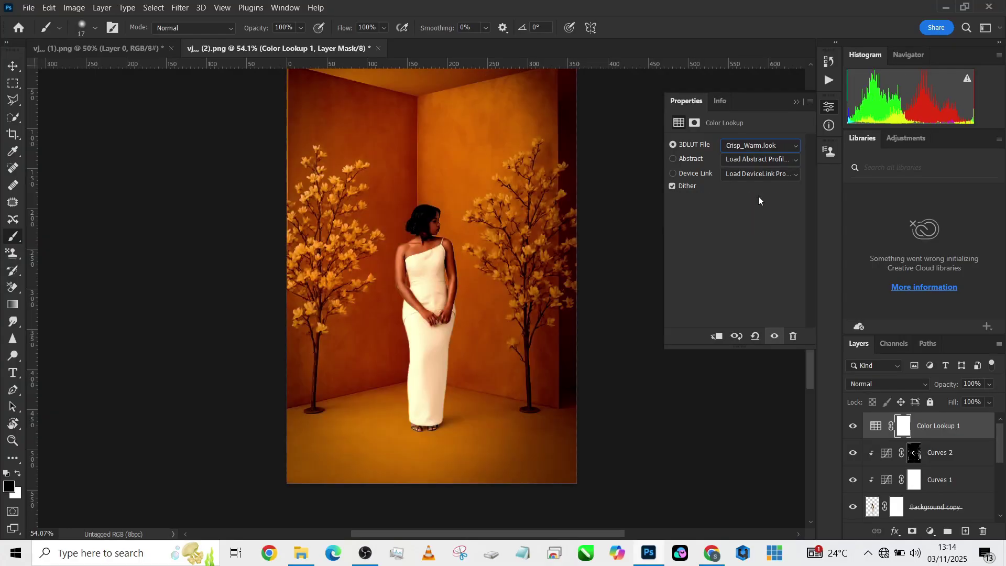
key(Down)
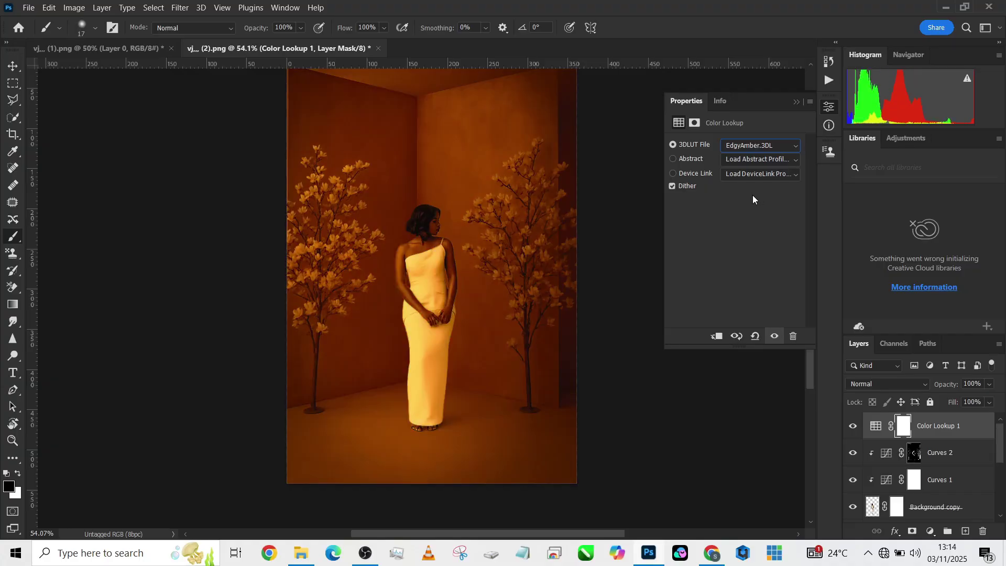
click(990, 402)
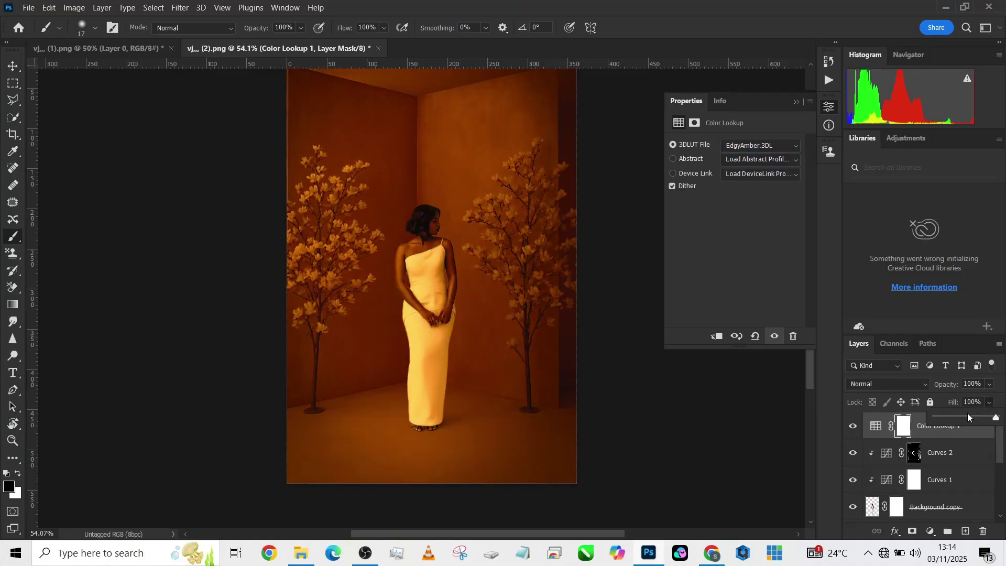
drag(959, 417, 957, 418)
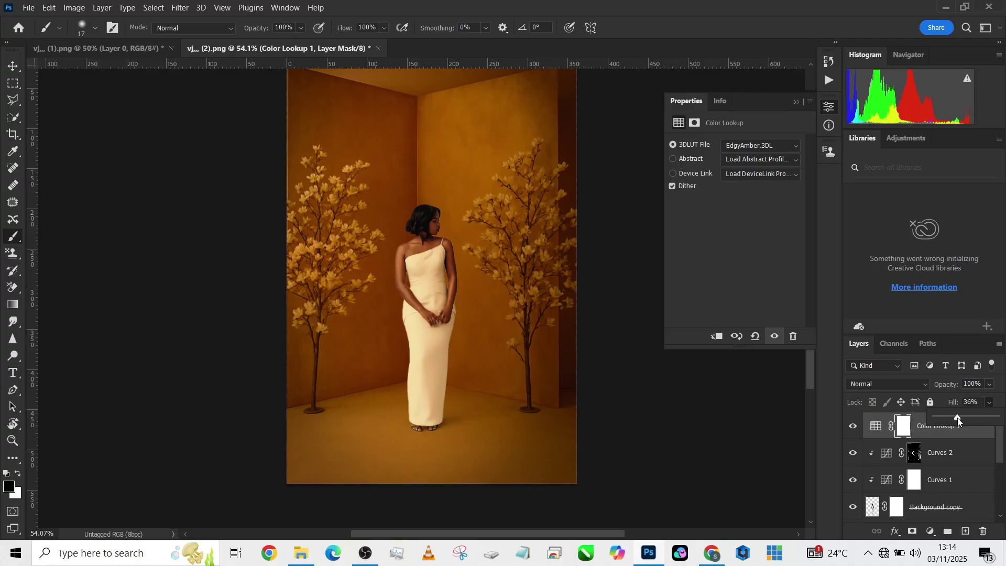
Settle on the TensionGreen.3DL look after previewing others, and lower the layer opacity to 47%.
click(769, 145)
click(757, 511)
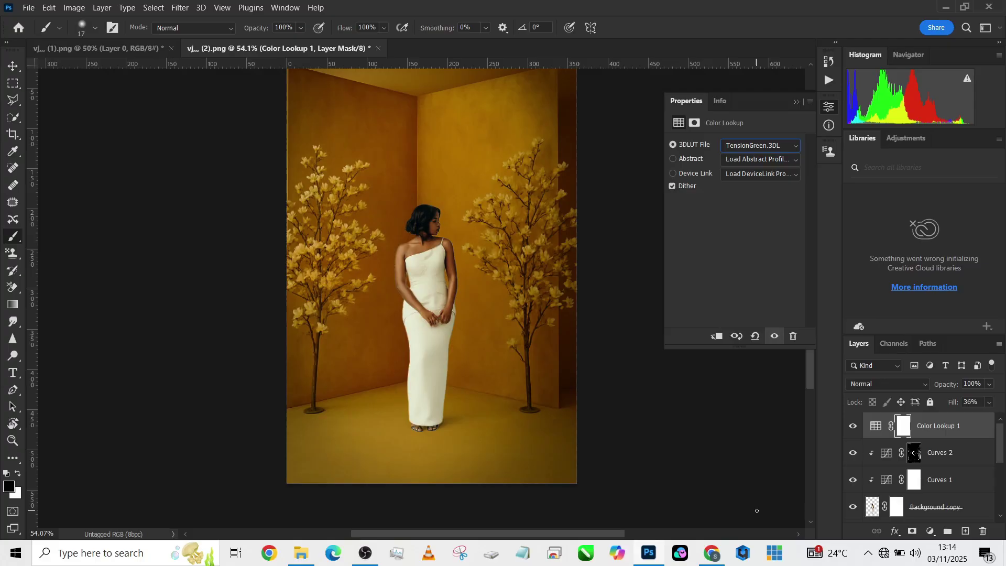
key(Up)
key(Up)
key(Up)
key(Up)
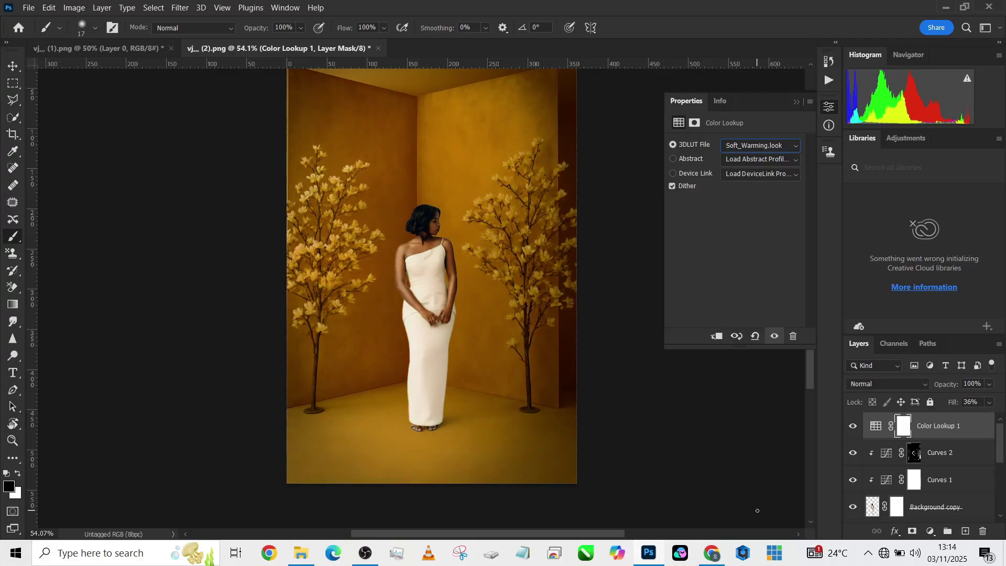
key(Up)
key(Up)
key(Up)
key(Up)
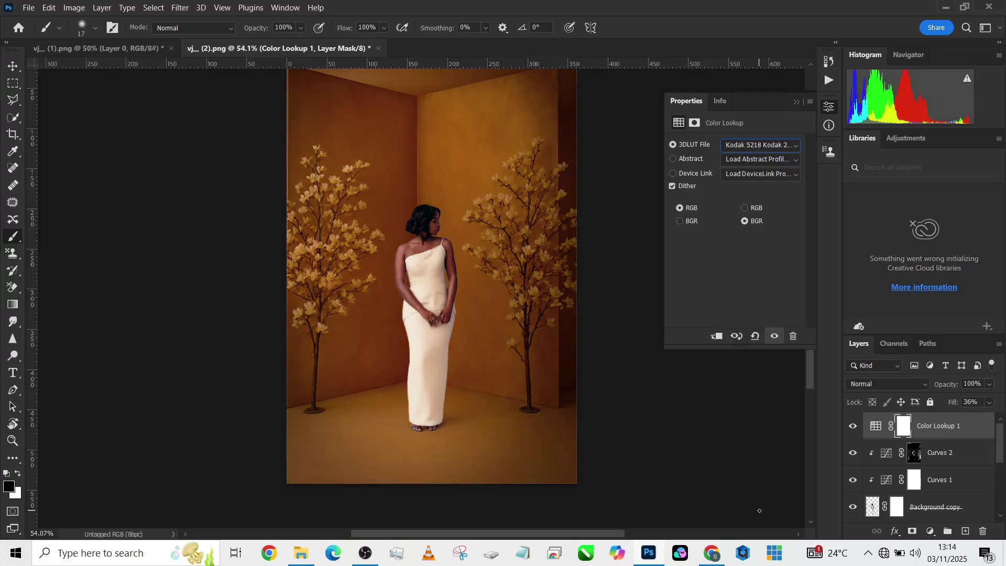
key(Up)
key(Up)
key(Up)
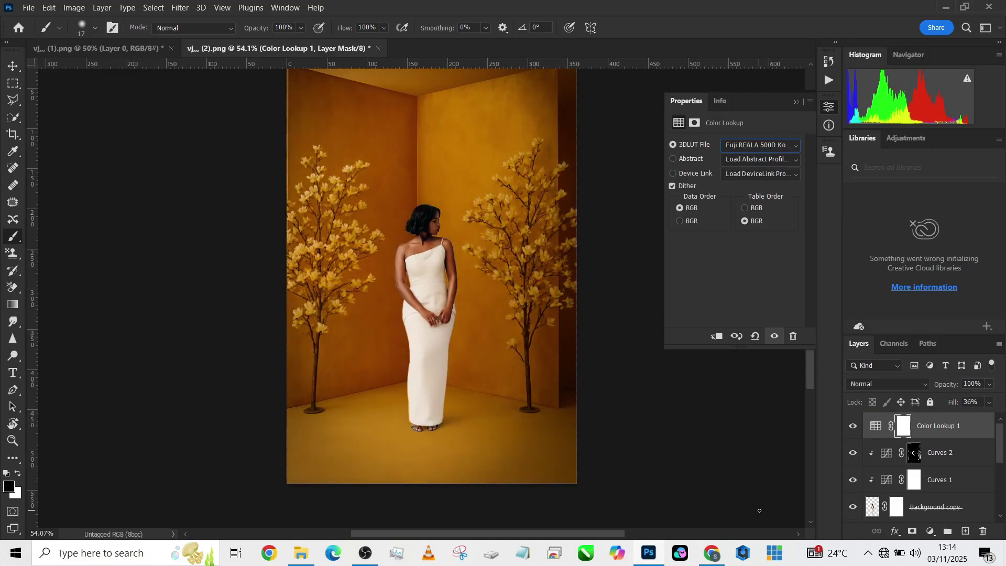
key(Down)
key(Down)
key(Down)
key(Down)
key(Down)
key(Down)
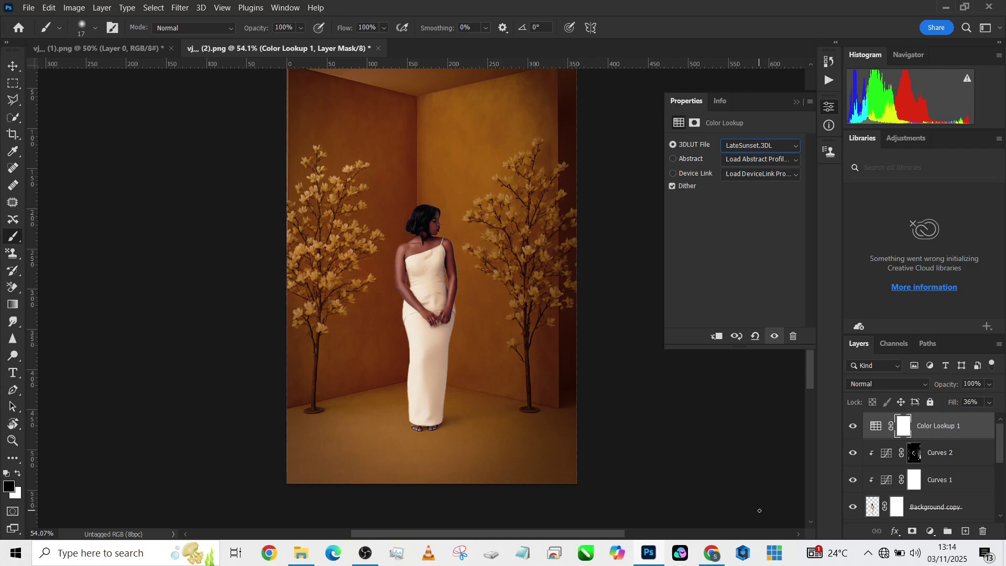
key(Down)
key(Down)
key(Down)
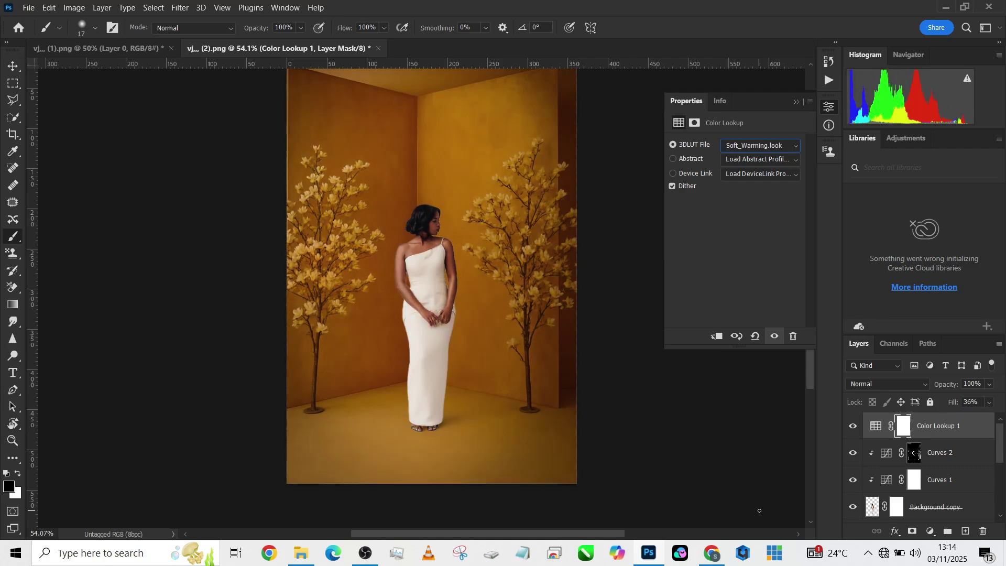
key(Down)
key(Down)
key(Up)
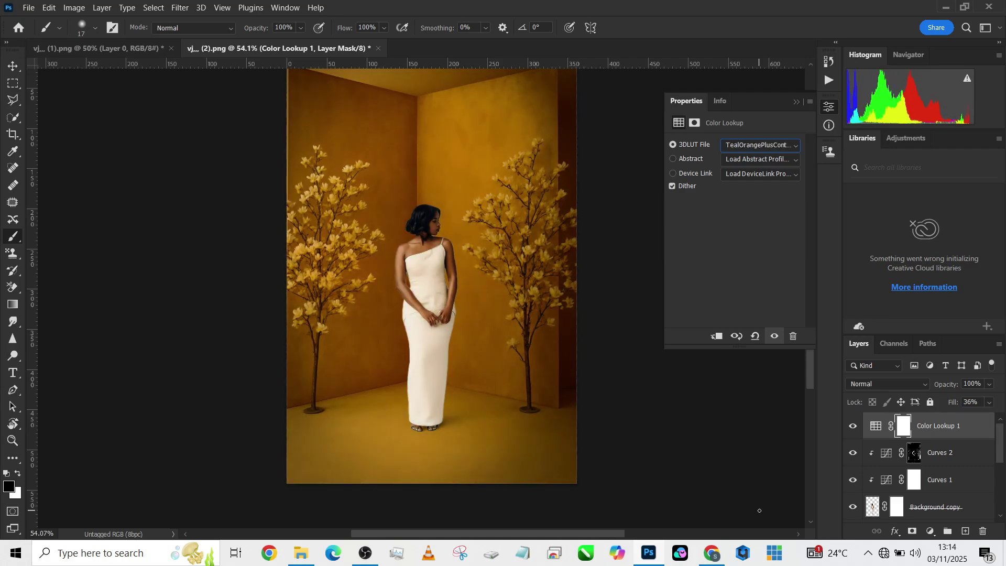
key(Down)
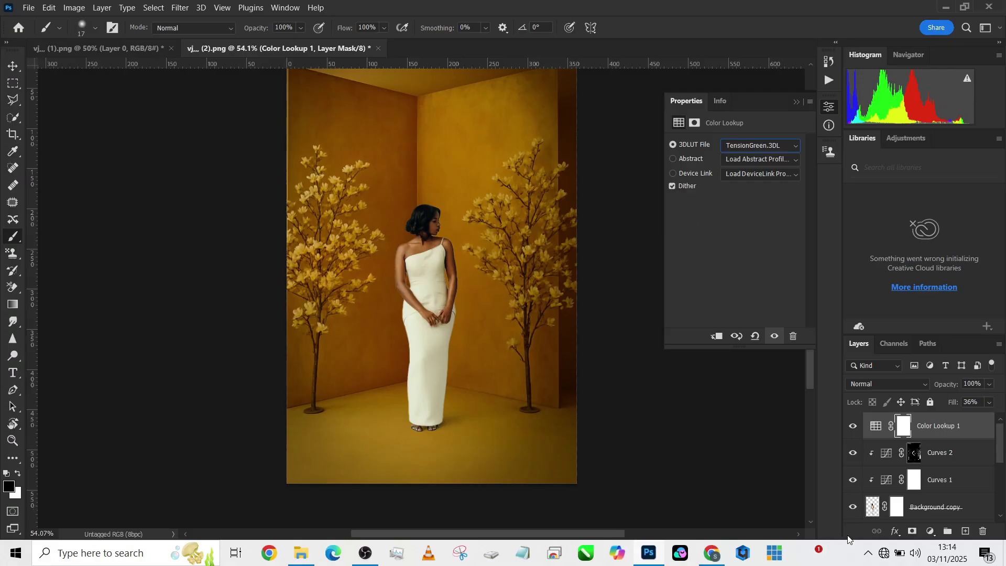
click(989, 384)
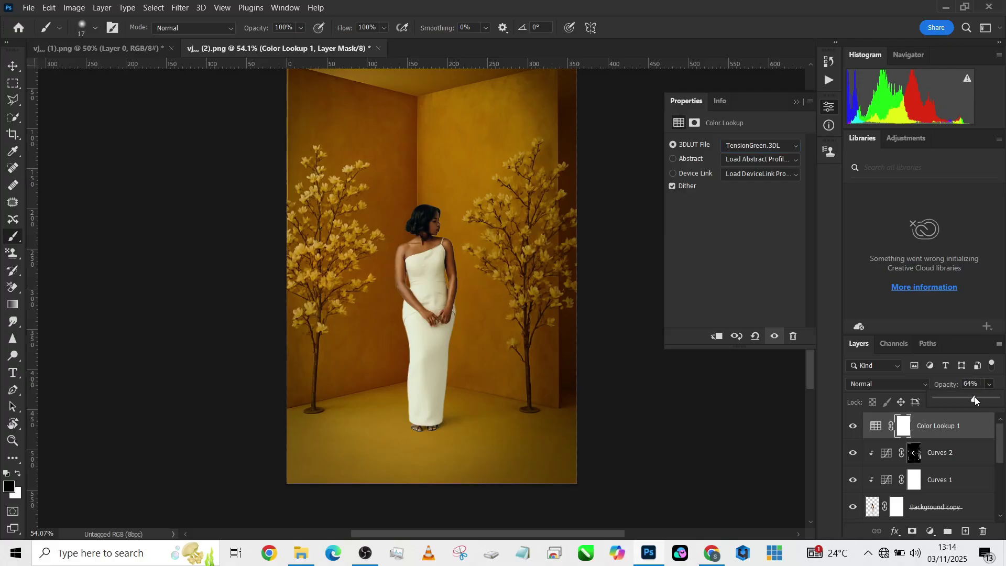
drag(974, 399, 964, 399)
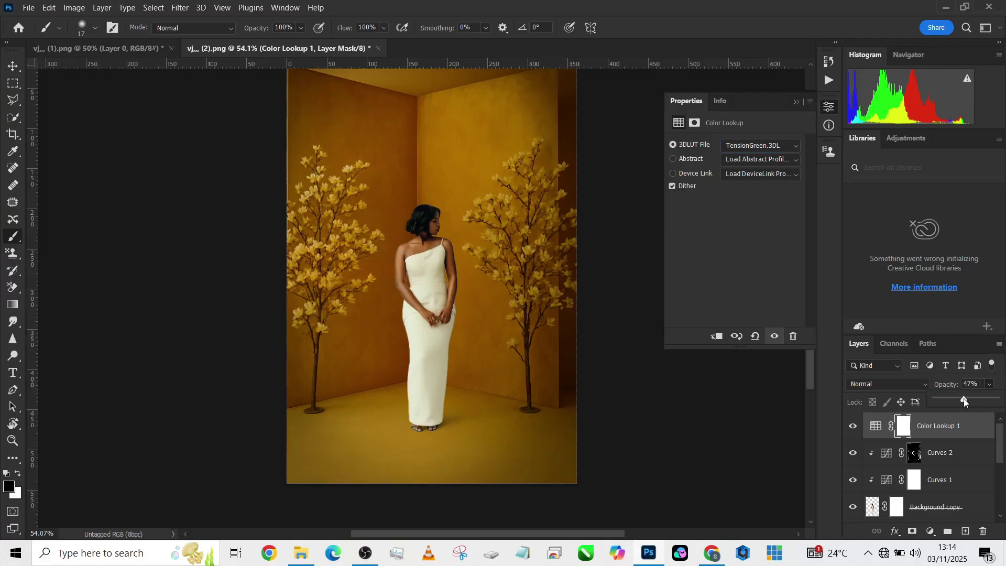
Add Curves 3 with black input 5, a lifted midtone point, and white point 241/248.
click(931, 533)
click(923, 365)
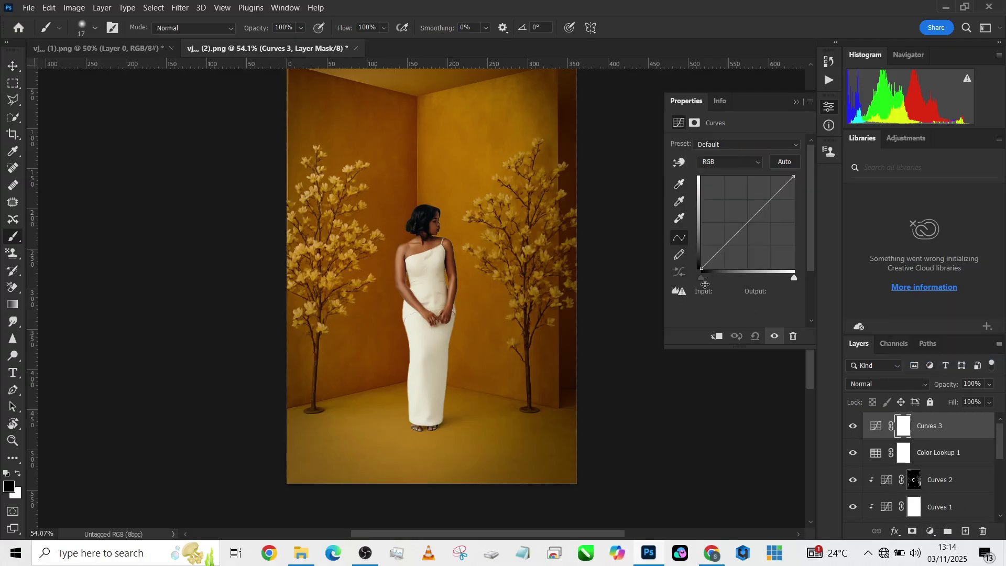
drag(703, 278, 704, 279)
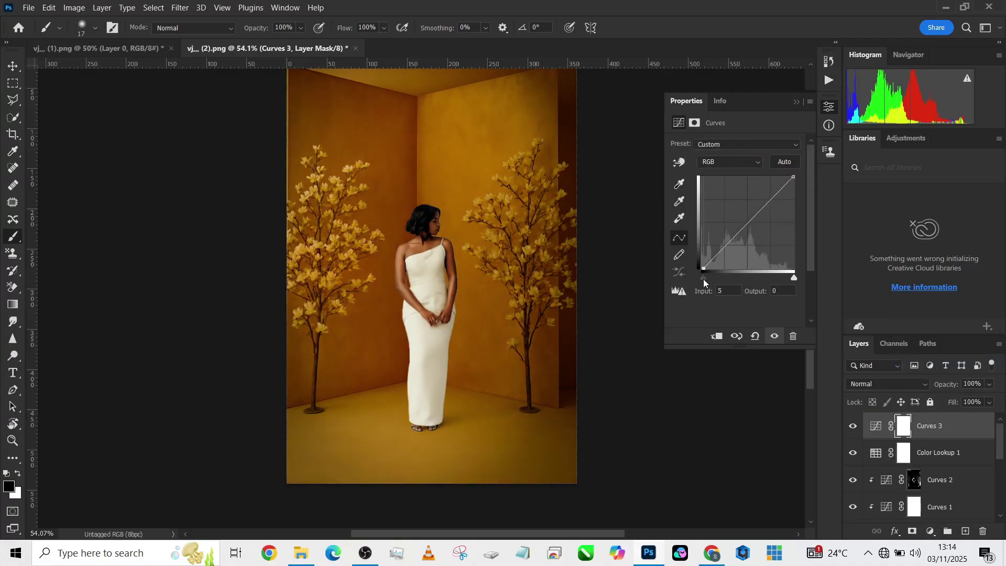
drag(746, 225, 746, 218)
drag(793, 279, 789, 279)
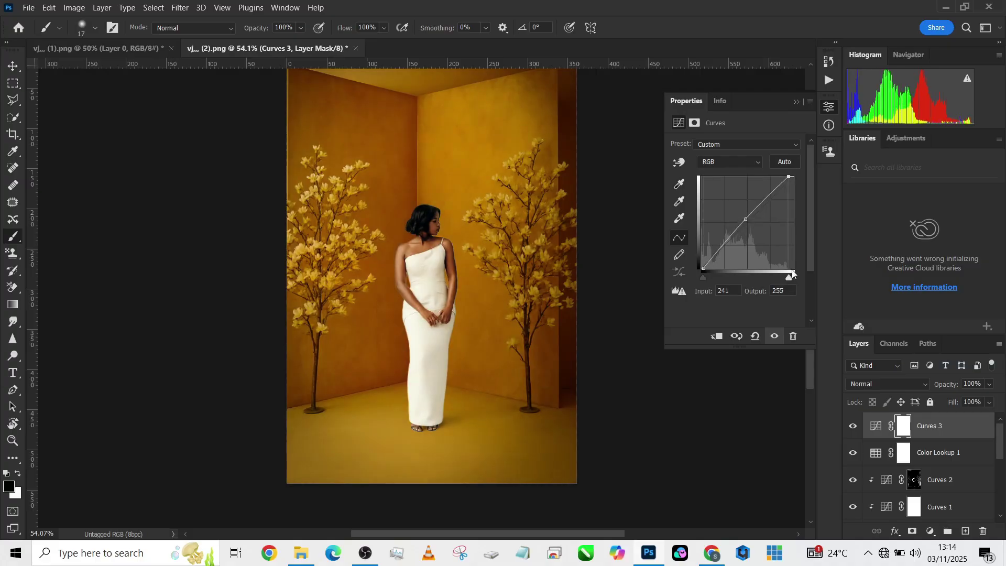
drag(791, 178, 791, 180)
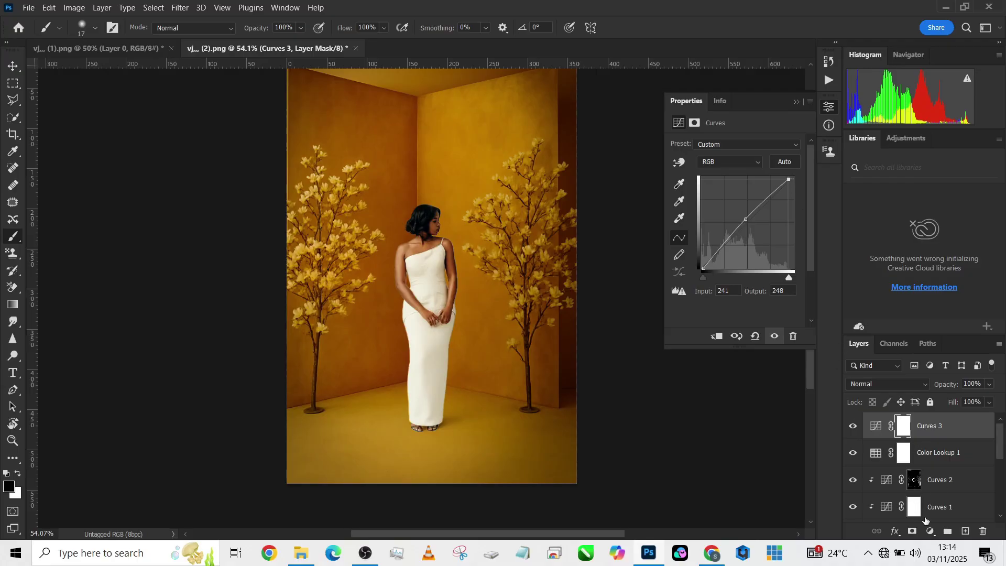
Add Curves 4 bent upward, invert its mask, and paint a large soft white circle around the woman.
click(930, 532)
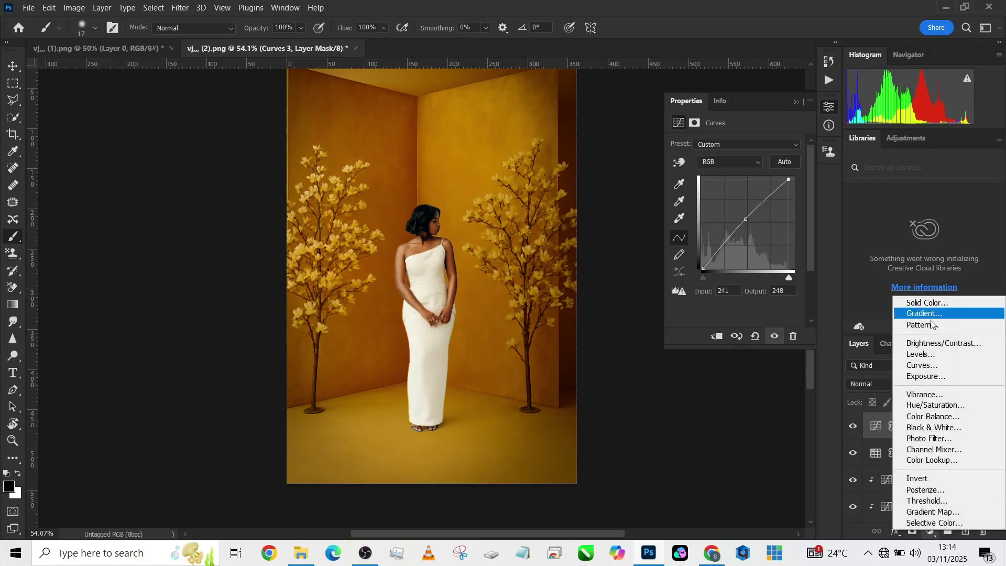
click(923, 366)
click(742, 218)
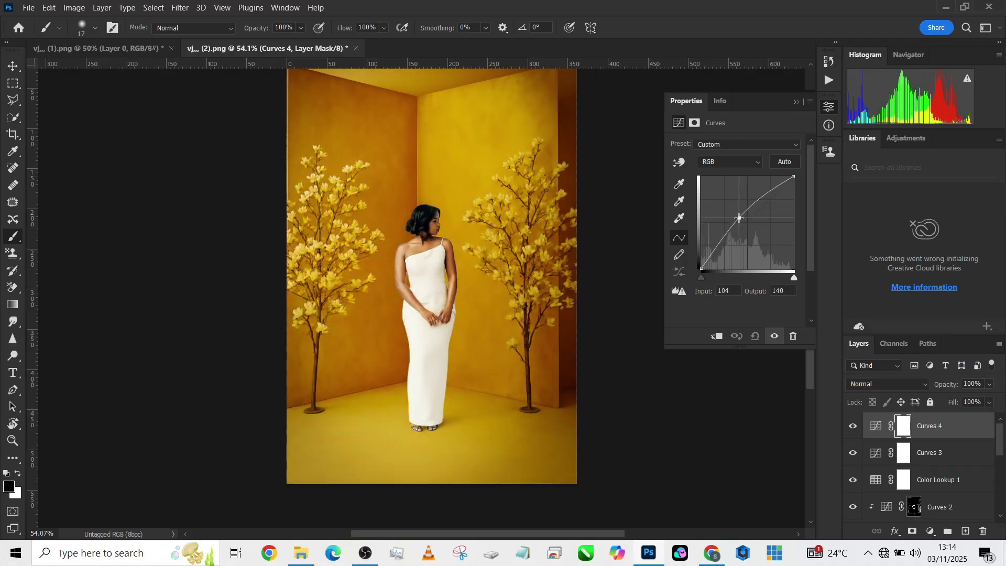
mouse_move(420, 241)
mouse_down()
mouse_move(427, 225)
mouse_move(419, 294)
mouse_move(431, 344)
mouse_move(400, 211)
mouse_move(387, 243)
mouse_move(423, 291)
mouse_move(438, 252)
mouse_up()
key(ctrl+i)
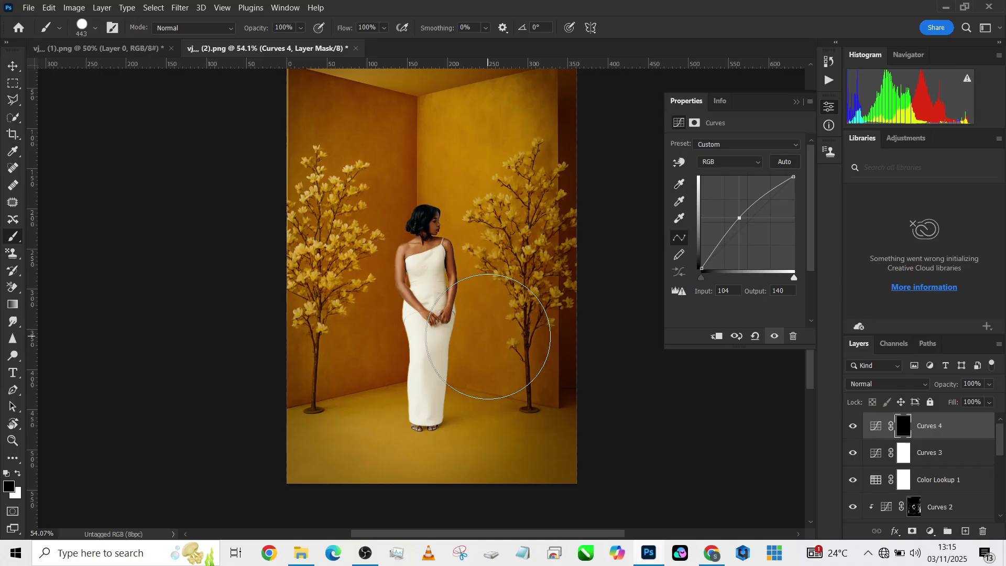
key(x)
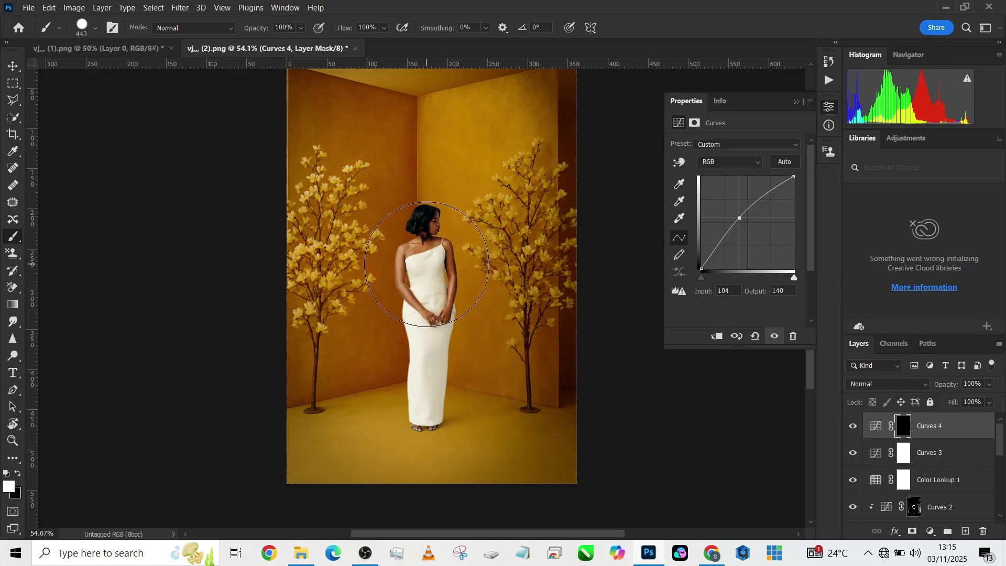
click(427, 265)
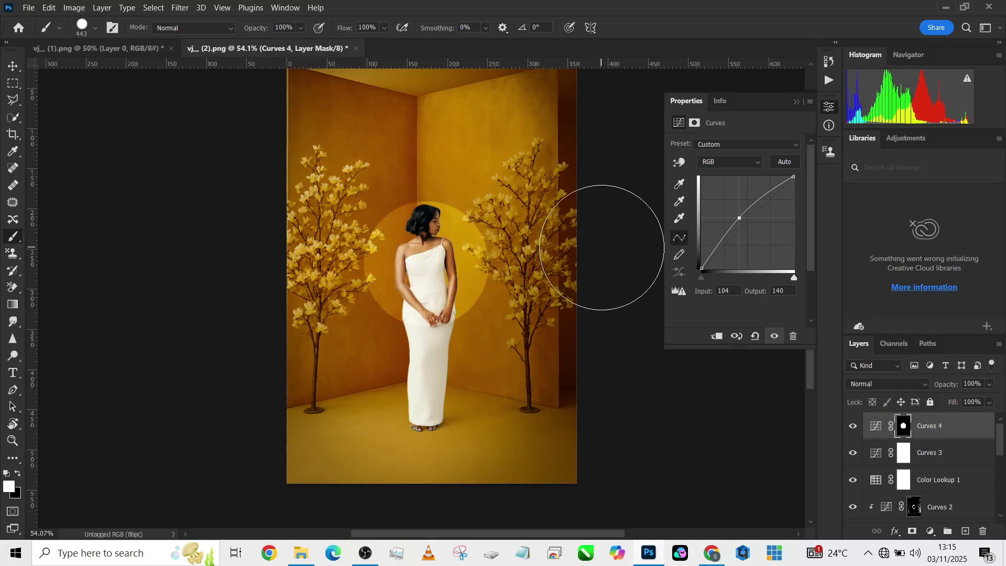
click(876, 426)
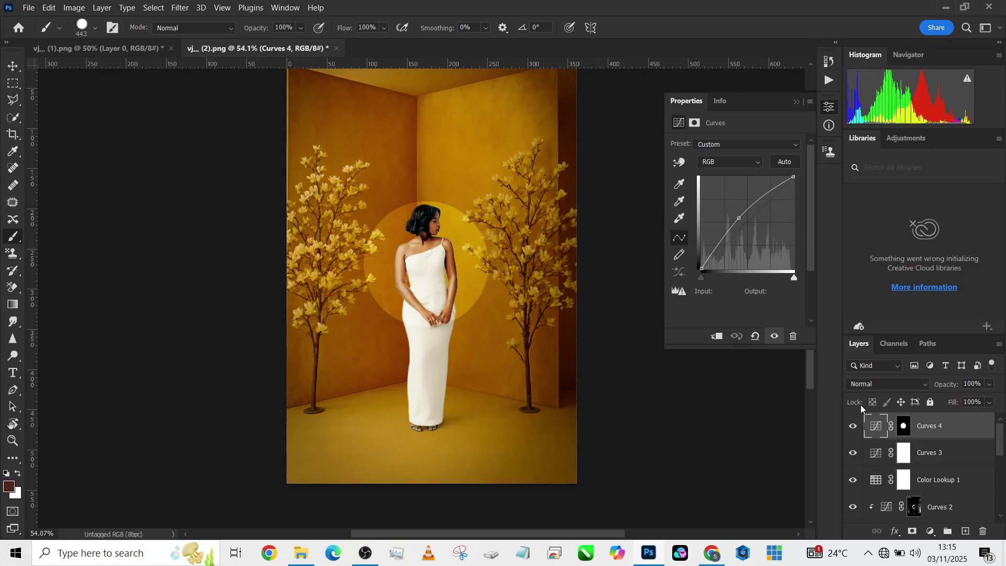
Feather the Curves 4 mask to soften the edge of the glow.
click(903, 429)
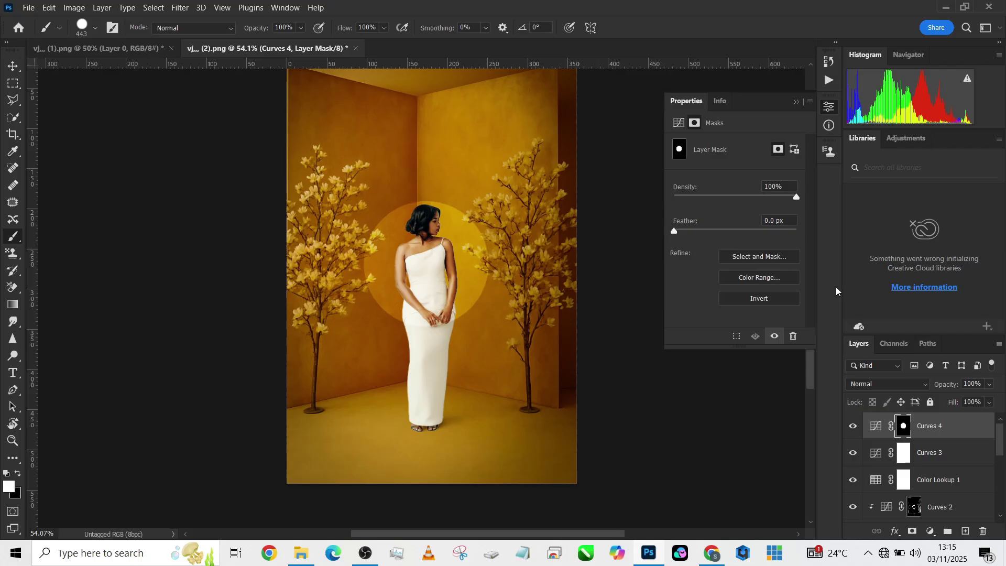
mouse_move(717, 236)
mouse_down()
mouse_move(743, 231)
mouse_move(701, 231)
mouse_move(733, 234)
mouse_up()
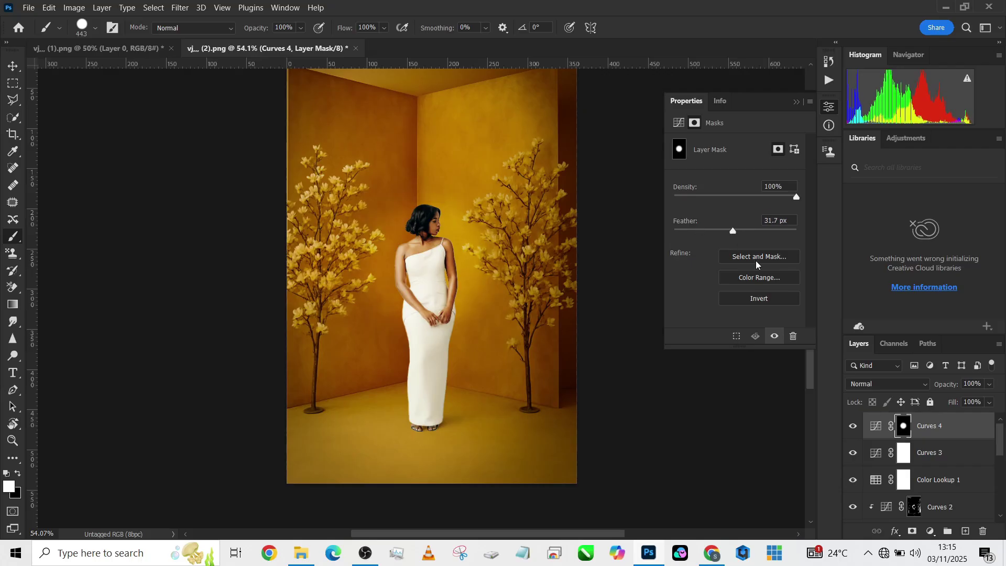
click(852, 426)
key(ctrl+alt+z)
key(ctrl+alt+z)
key(ctrl+alt+z)
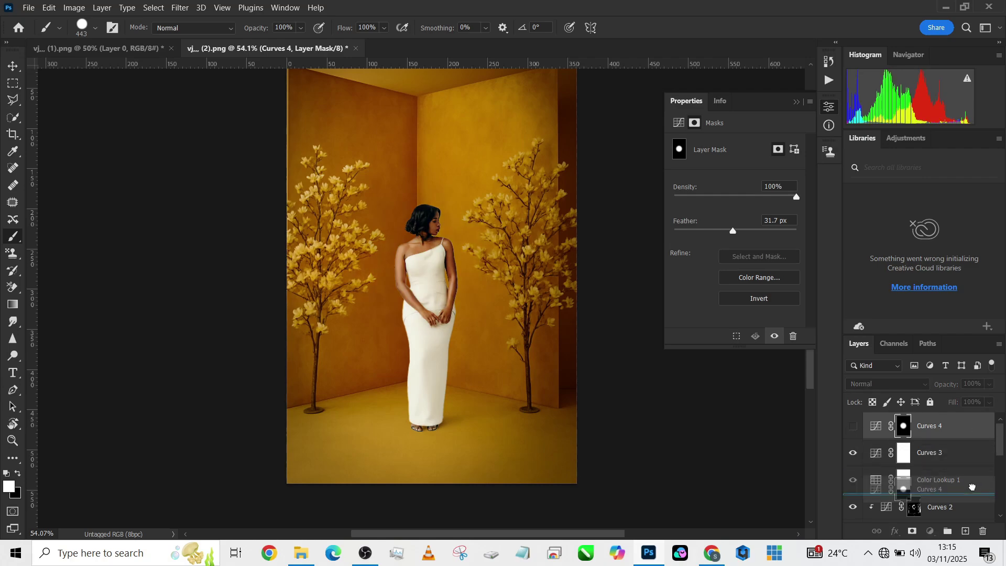
Move Curves 4 down to sit above Background copy and toggle it to compare before and after.
drag(977, 428, 900, 487)
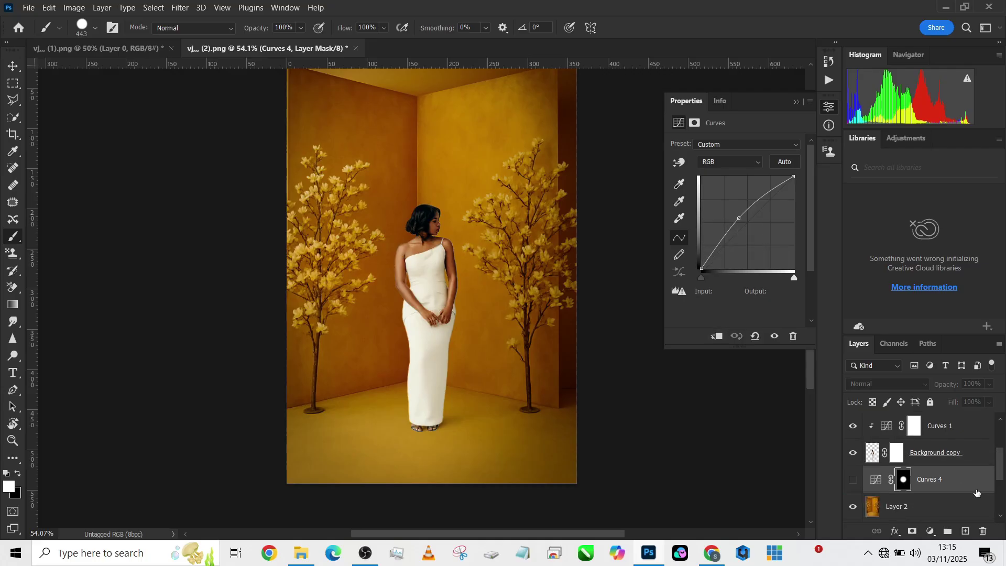
click(853, 479)
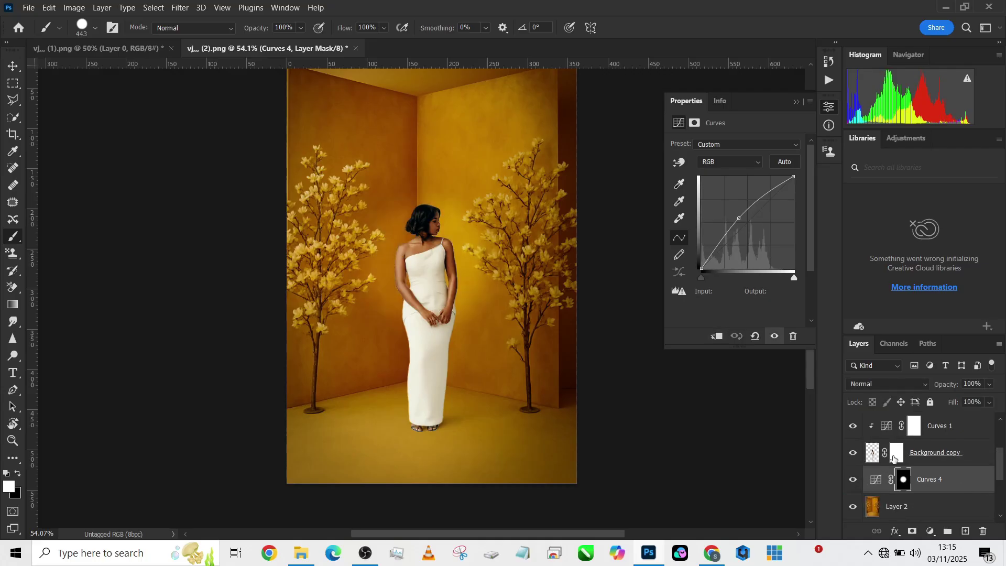
click(853, 480)
click(854, 479)
scroll(478, 333, up, 2)
scroll(481, 336, down, 4)
scroll(480, 334, up, 2)
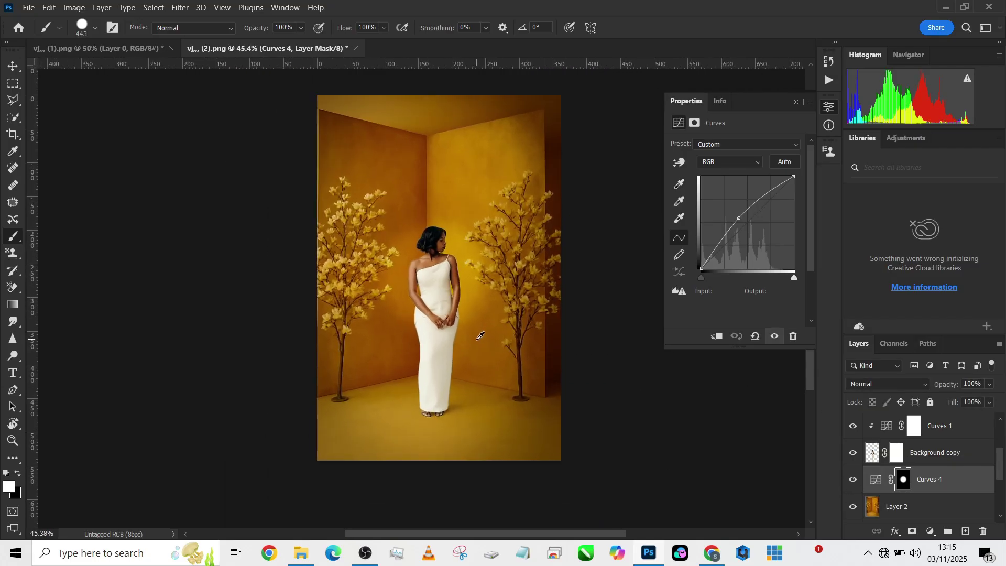
scroll(944, 482, up, 3)
click(955, 426)
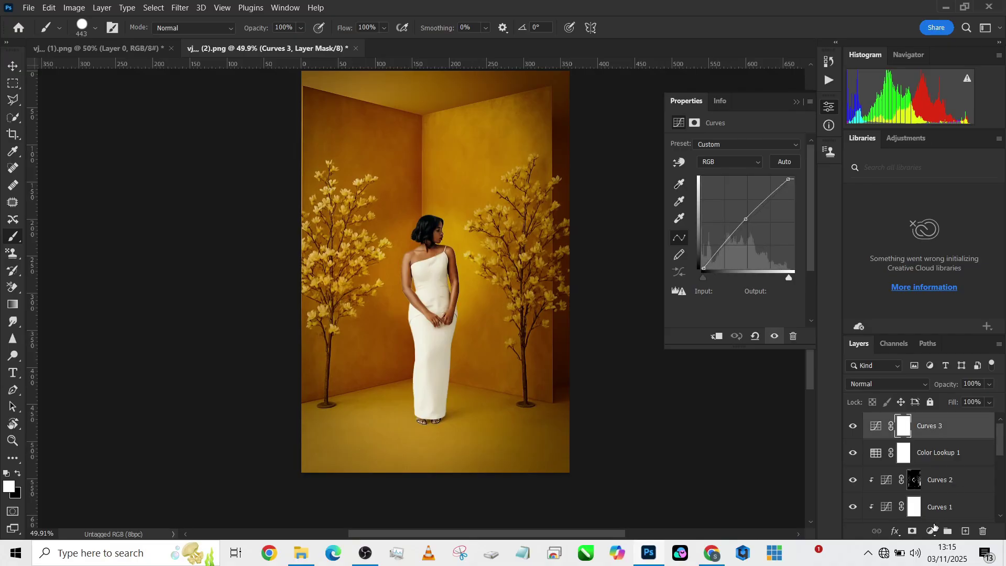
Add a Gradient Map layer blended in Soft Light at 50% opacity.
click(931, 531)
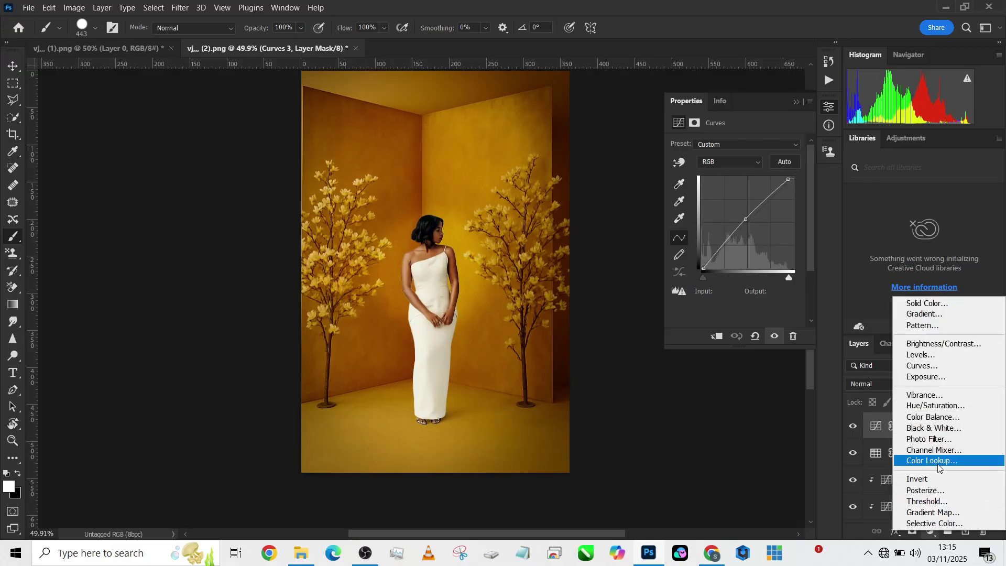
click(933, 512)
click(888, 384)
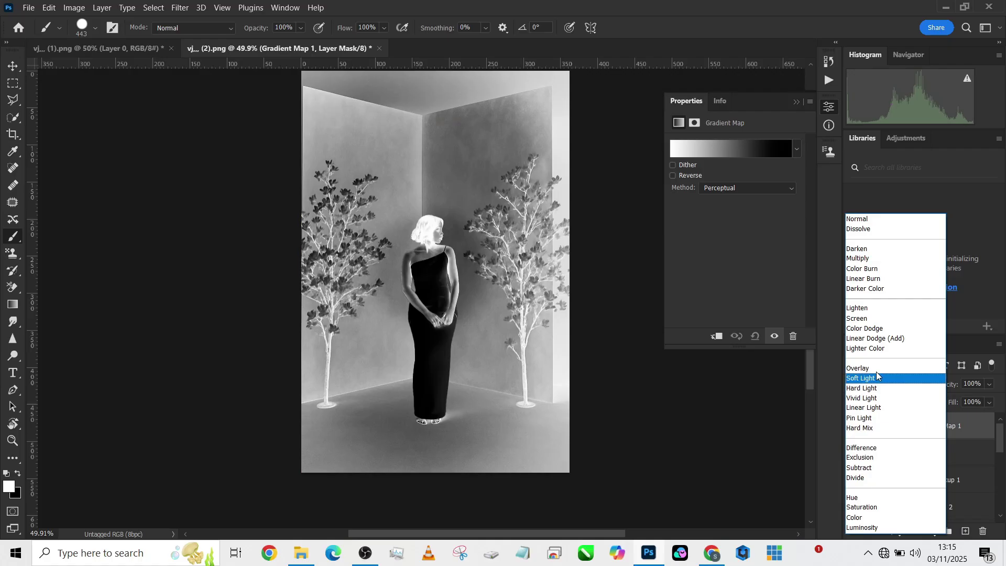
click(880, 376)
click(989, 385)
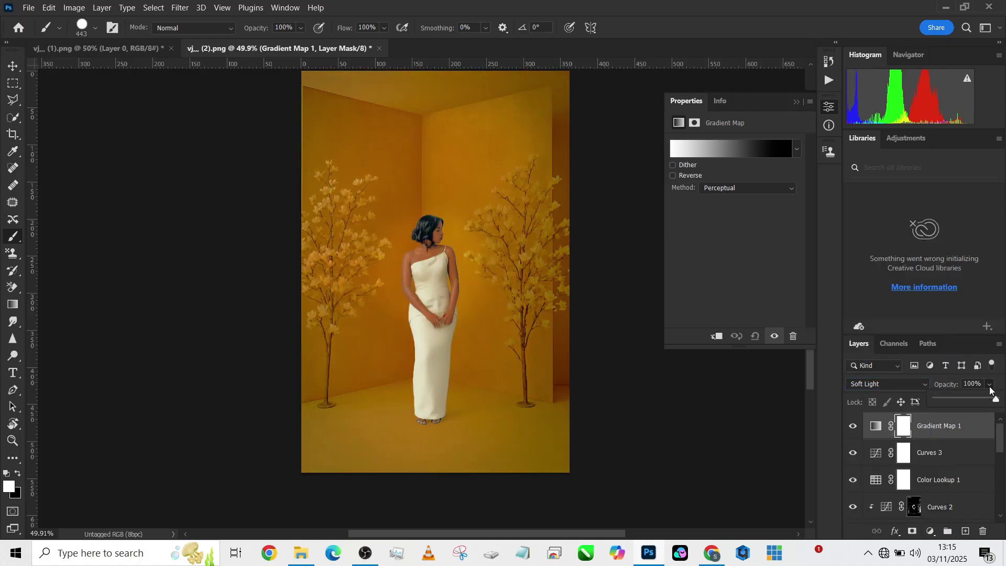
drag(969, 402, 966, 402)
Make it a noise gradient with roughness 6, randomizing until a yellow-to-pink gradient appears.
click(741, 148)
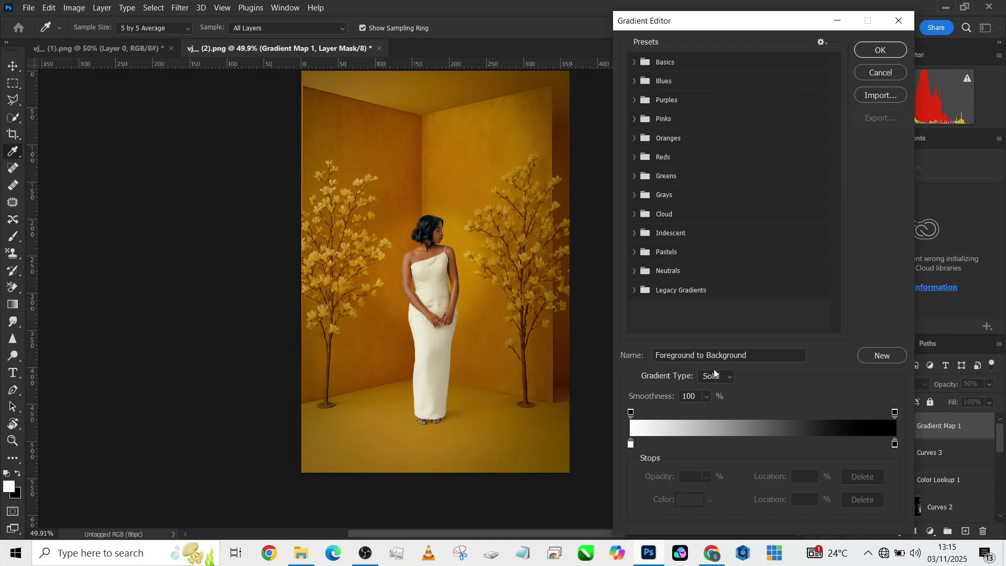
click(721, 401)
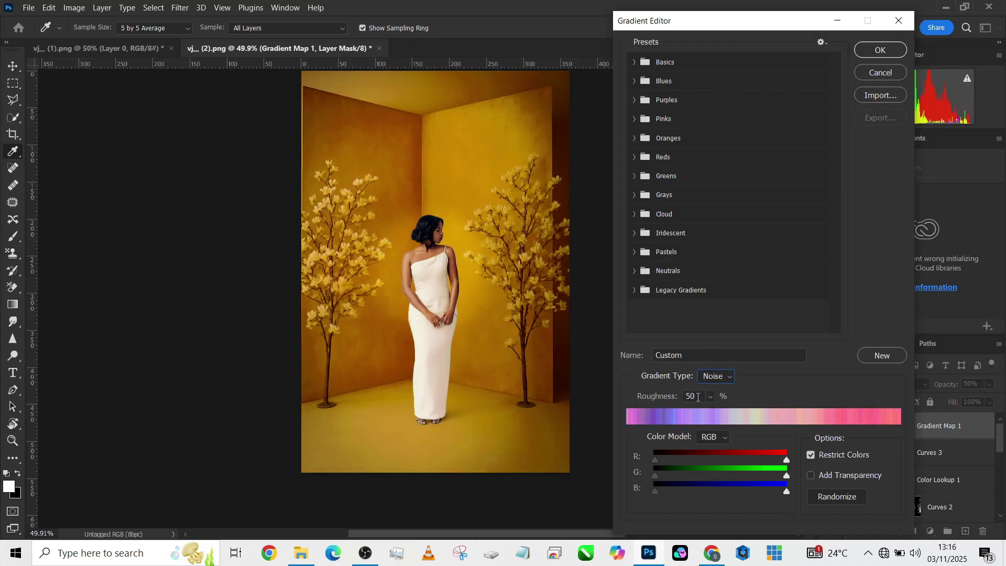
drag(699, 397, 671, 398)
text(6)
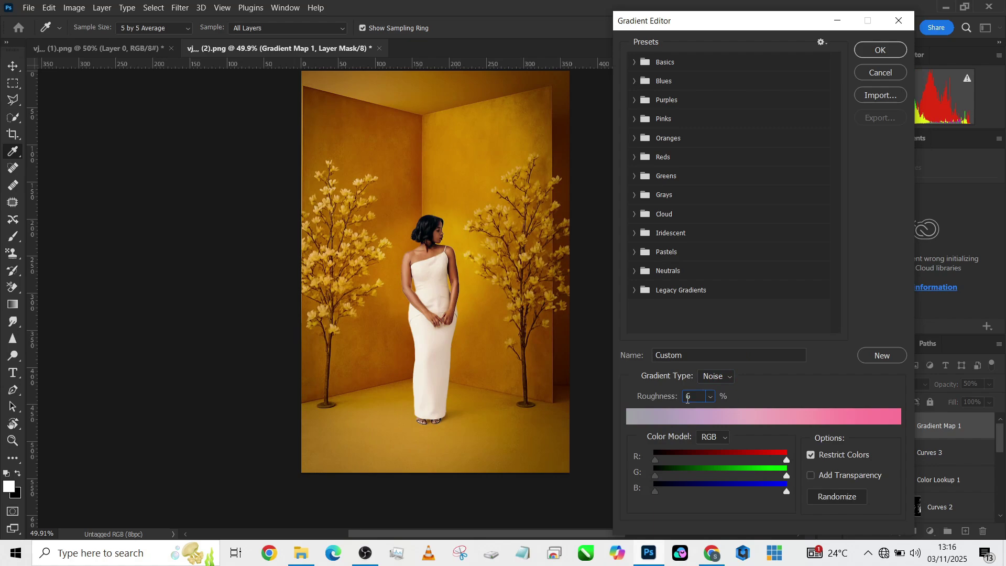
click(838, 498)
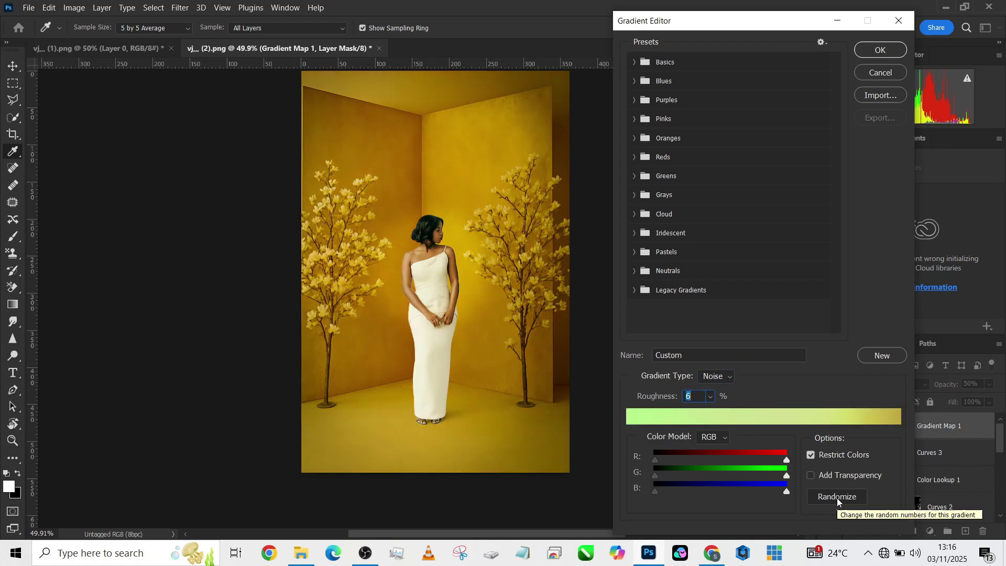
click(838, 498)
click(838, 498)
click(837, 498)
click(837, 498)
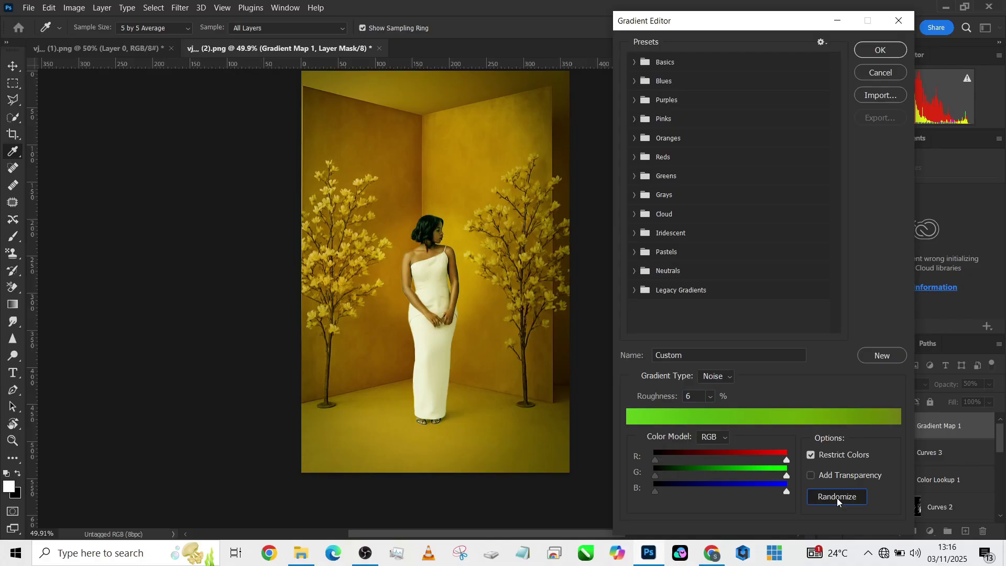
click(837, 498)
click(838, 498)
click(837, 498)
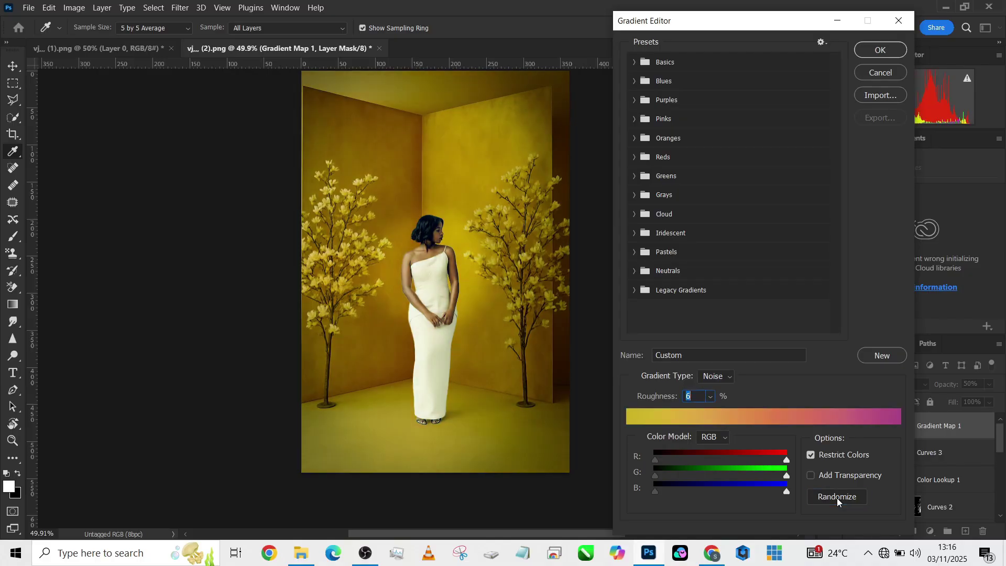
click(883, 56)
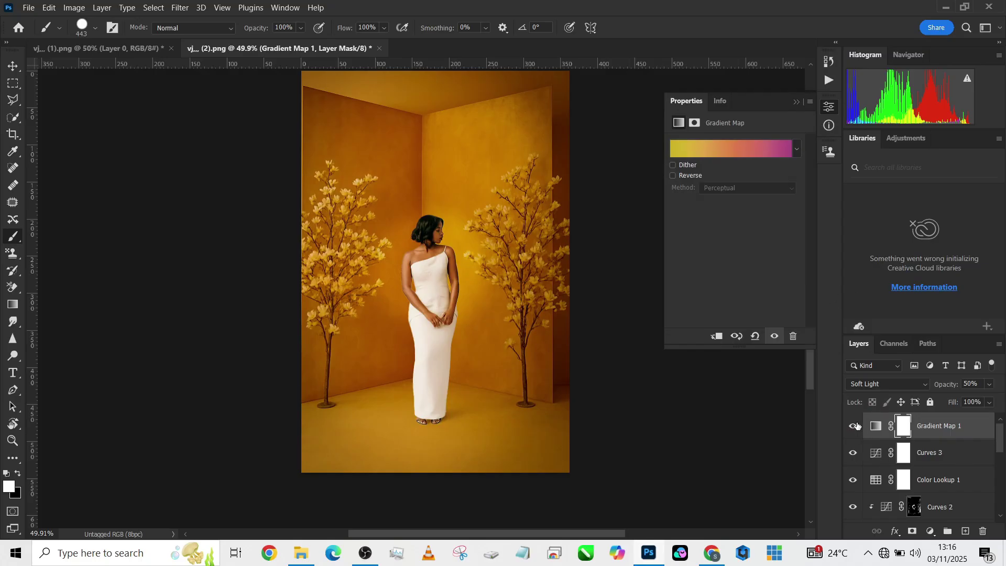
Compare the gradient map on and off, then reduce its fill to 73%.
click(855, 425)
click(854, 426)
click(990, 403)
drag(990, 417, 980, 417)
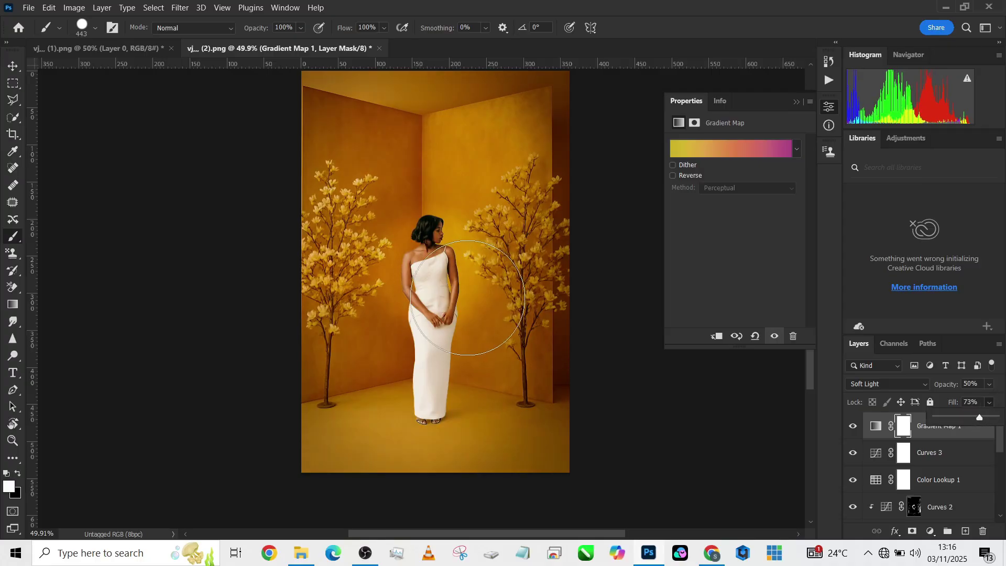
scroll(517, 315, up, 1)
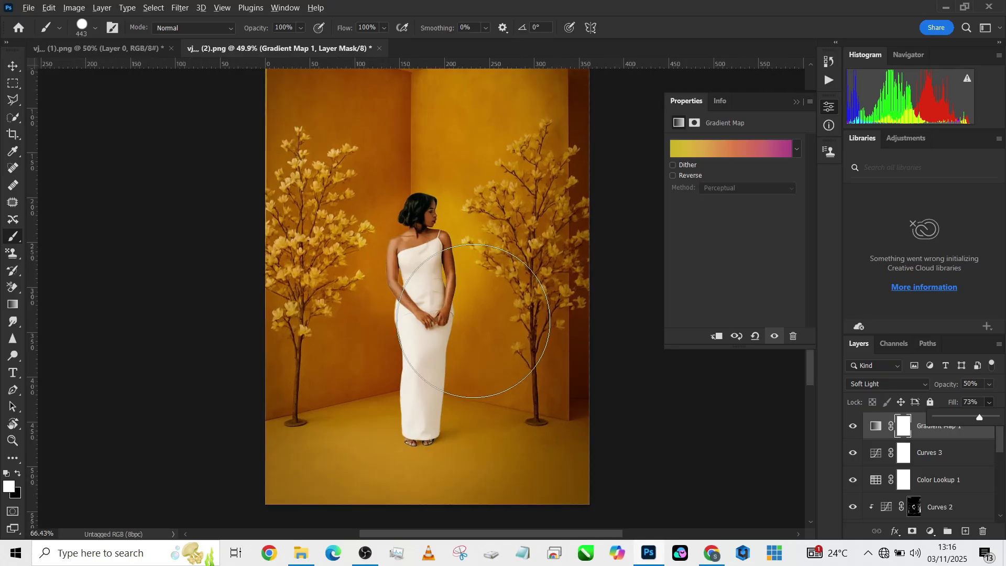
scroll(516, 315, down, 1)
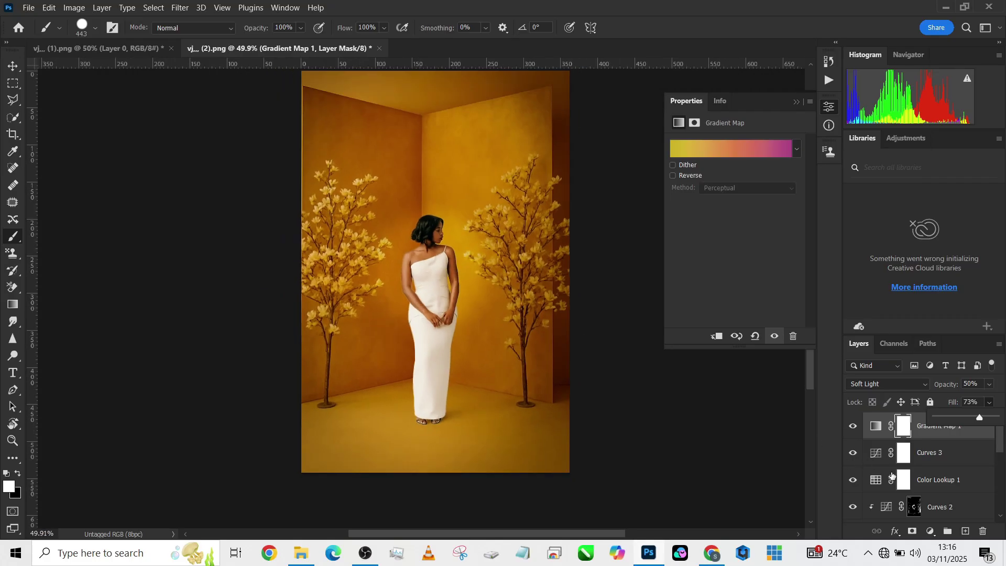
Stamp all visible layers into Layer 3 and in Camera Raw set highlights -91, contrast +17, shadows +29.
key(ctrl+shift+alt+e)
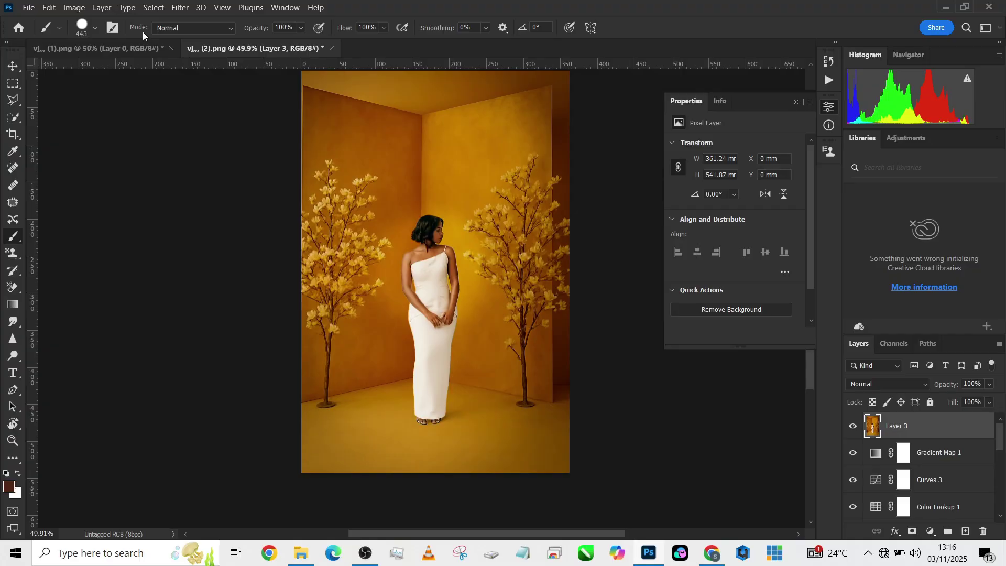
click(180, 7)
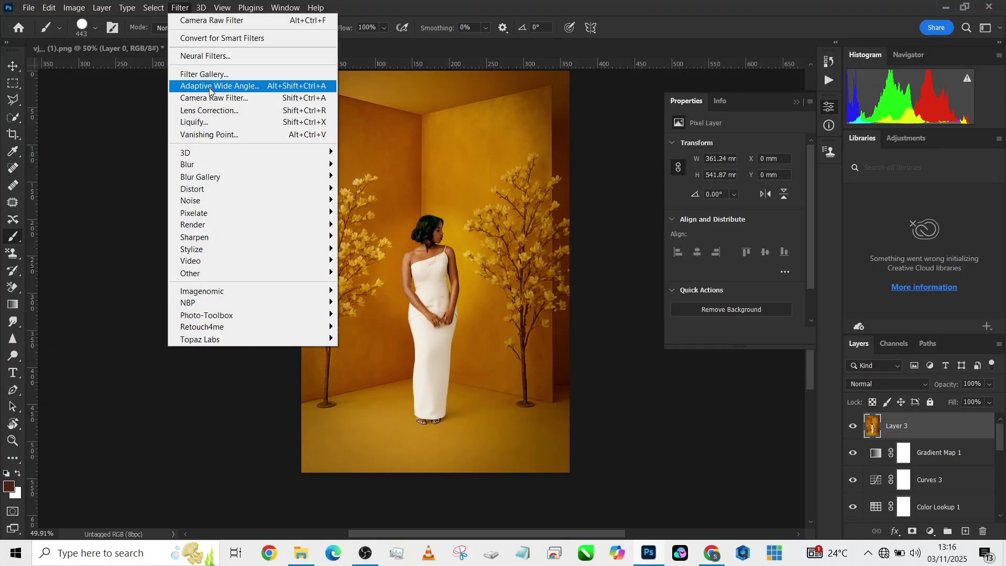
click(213, 98)
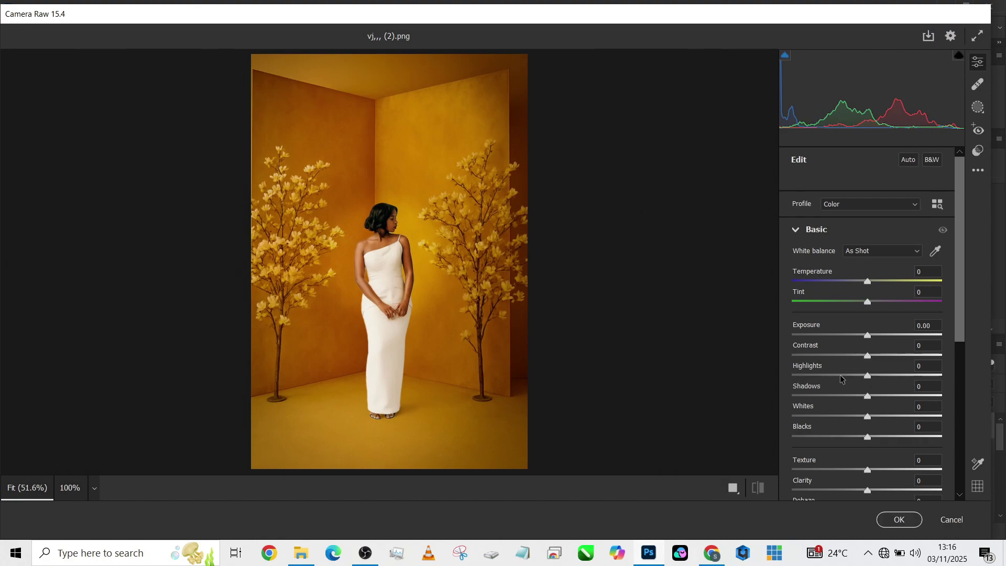
click(840, 377)
drag(840, 375, 782, 377)
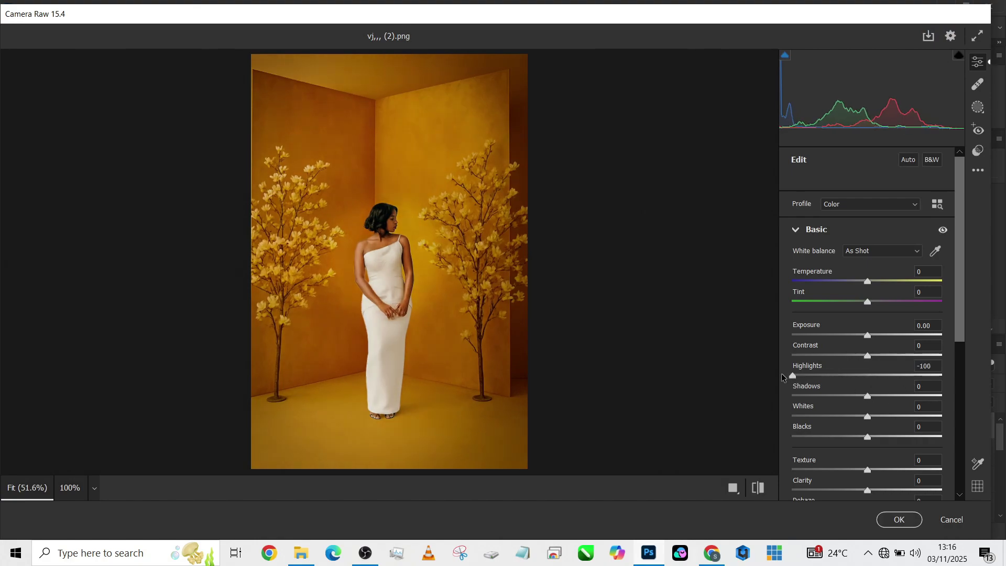
drag(868, 356, 880, 355)
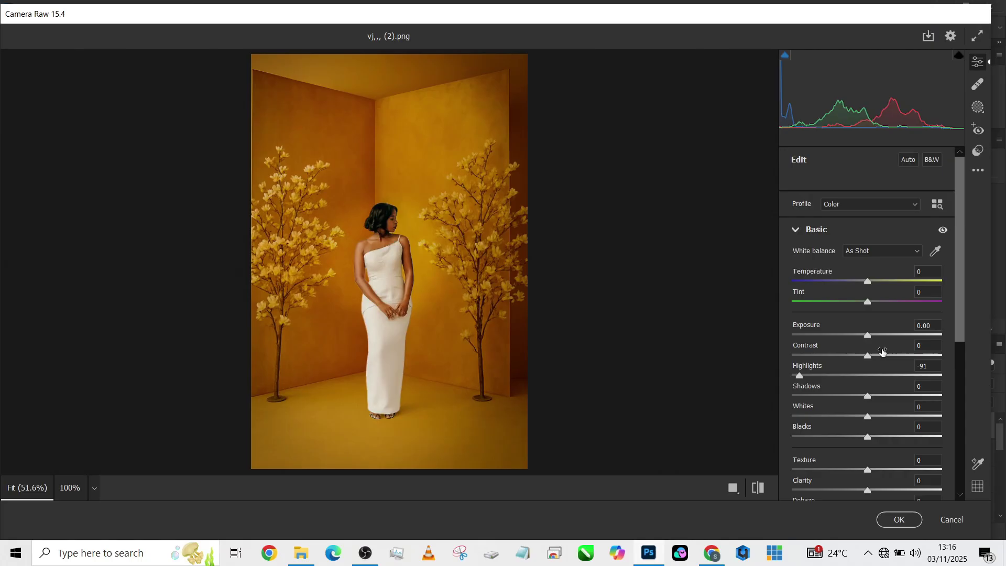
drag(886, 396, 889, 397)
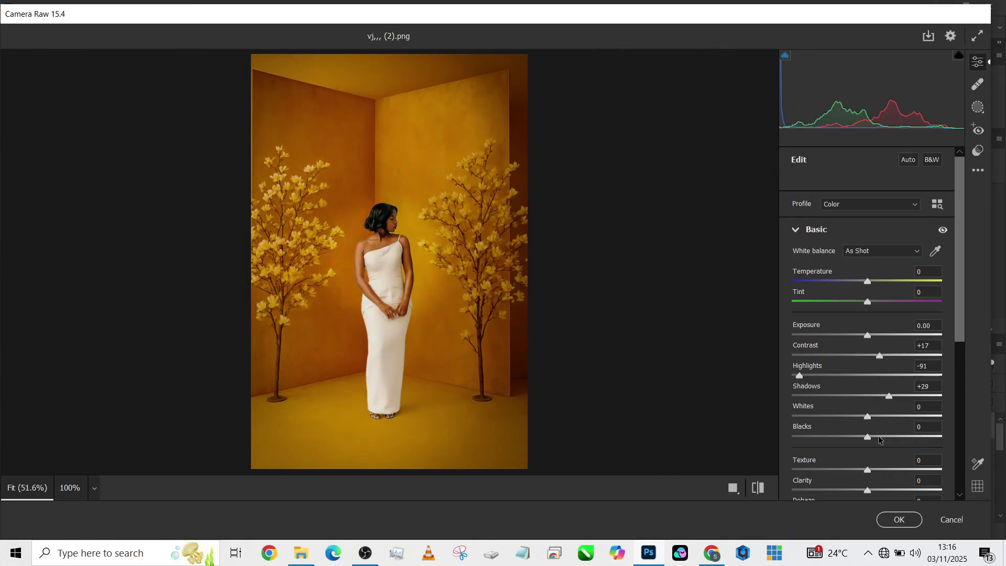
Add dehaze +11, clarity +8 and texture +7, then apply the Camera Raw filter.
scroll(870, 414, down, 3)
click(876, 353)
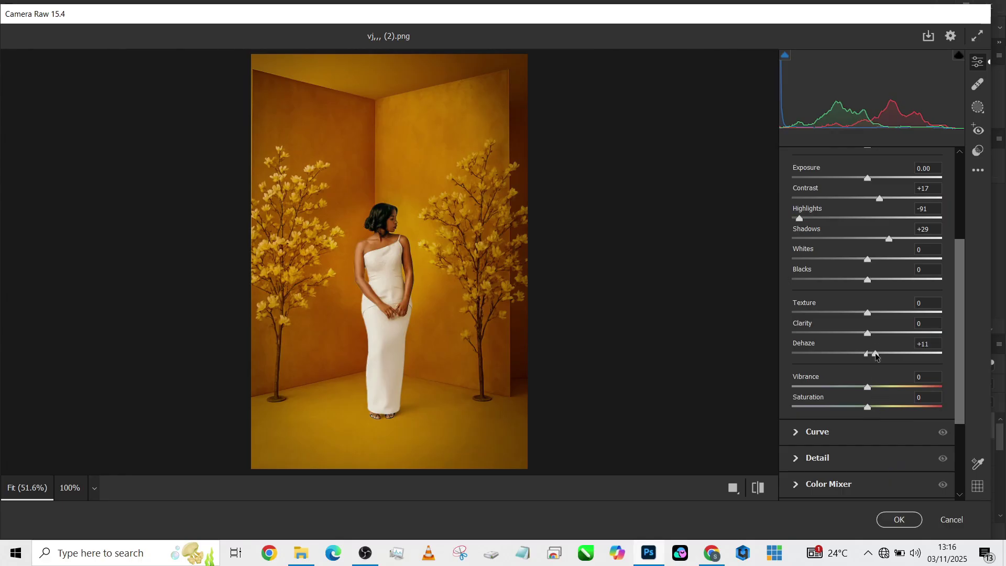
click(874, 333)
drag(867, 314, 873, 315)
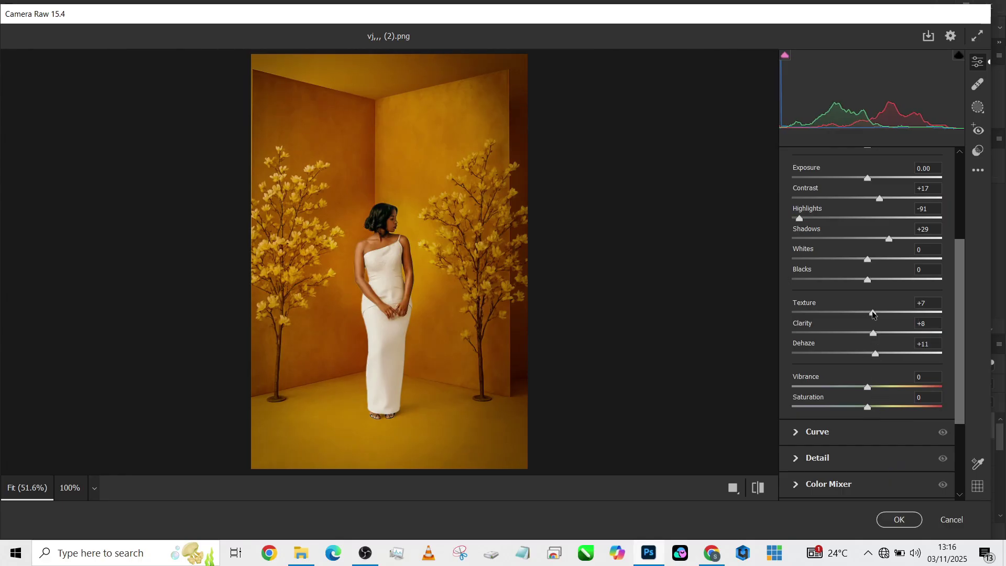
click(899, 519)
scroll(931, 466, down, 5)
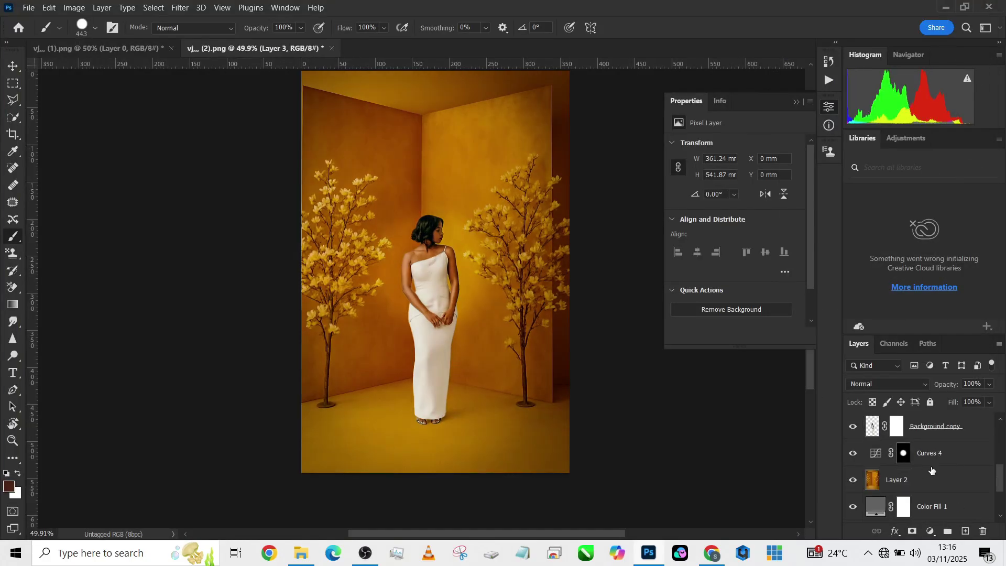
alt+click(854, 509)
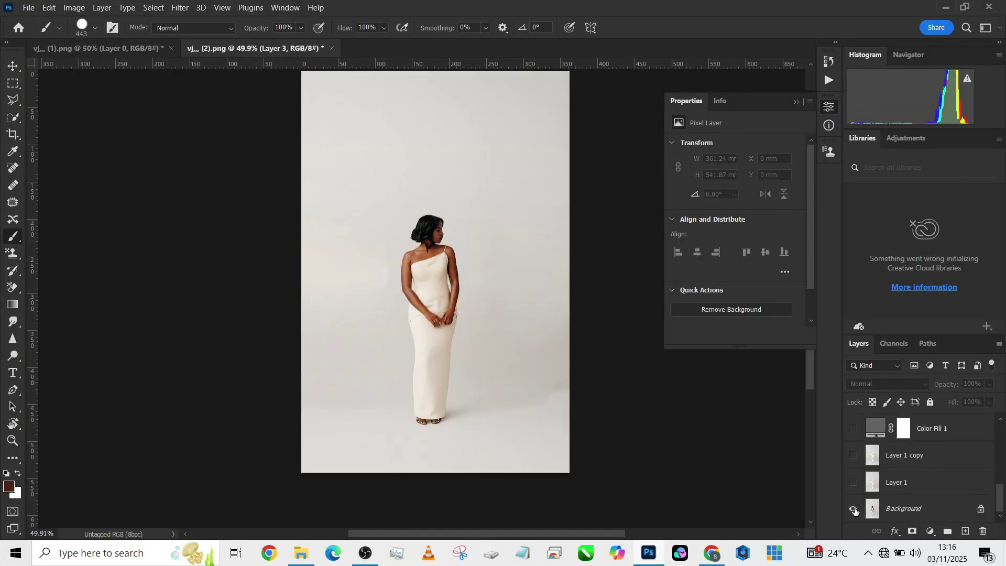
alt+click(854, 510)
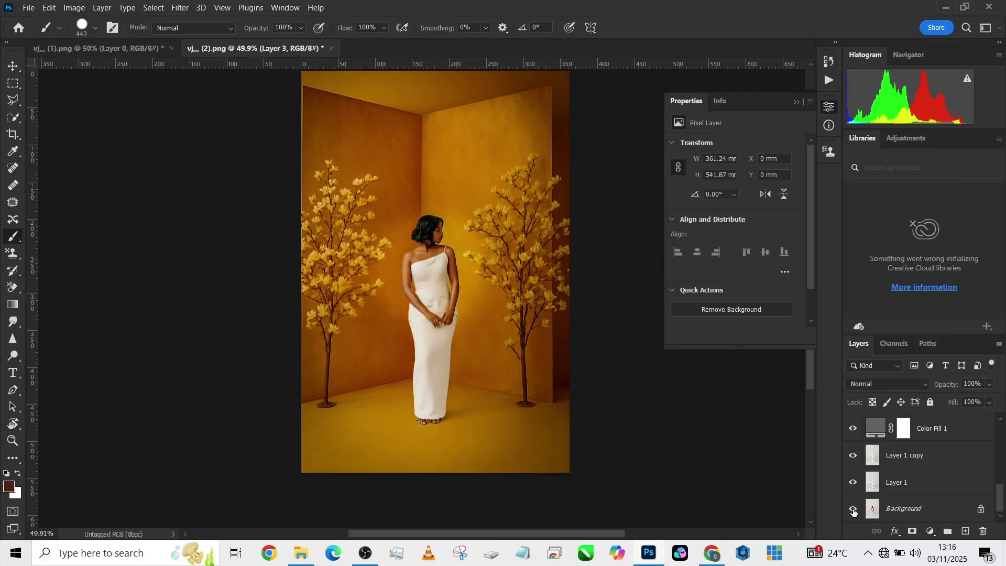
alt+click(854, 511)
alt+click(855, 511)
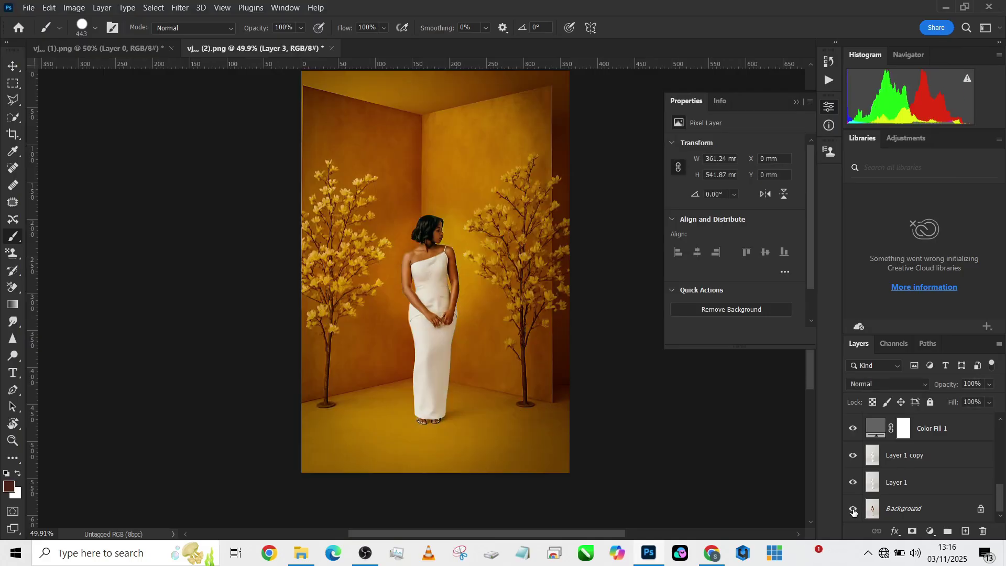